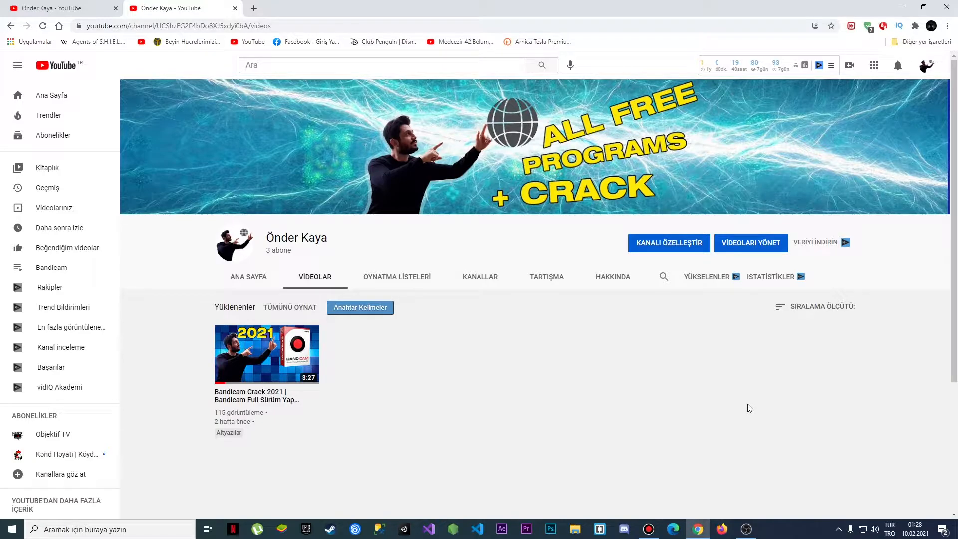
Switch to Rectangle Area mode and draw a recording region of about 1023x748, positioning it over the Bandicam window
left_click(315, 281)
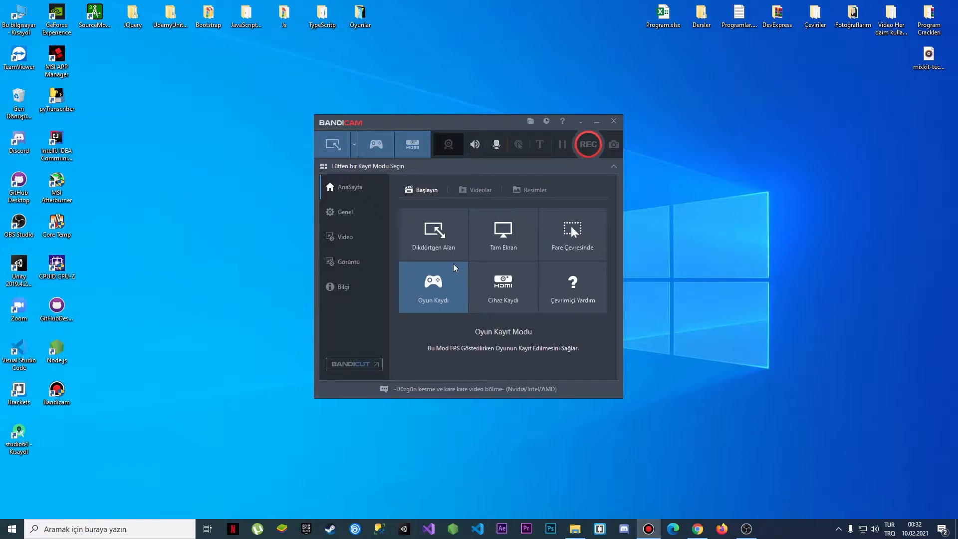
left_click(426, 249)
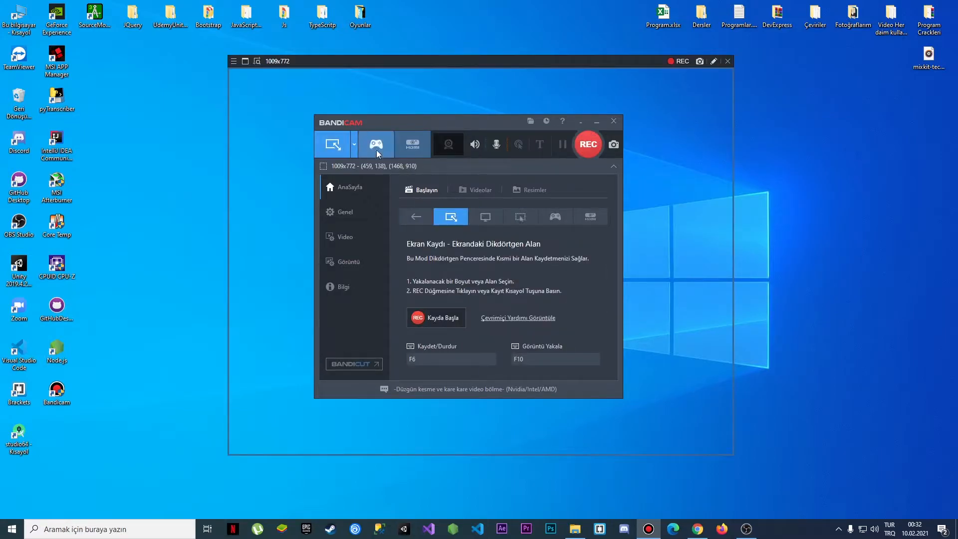
mouse_move(343, 65)
left_mouse_down()
mouse_move(370, 90)
mouse_move(314, 65)
mouse_move(354, 62)
mouse_move(333, 68)
mouse_move(346, 60)
left_mouse_up()
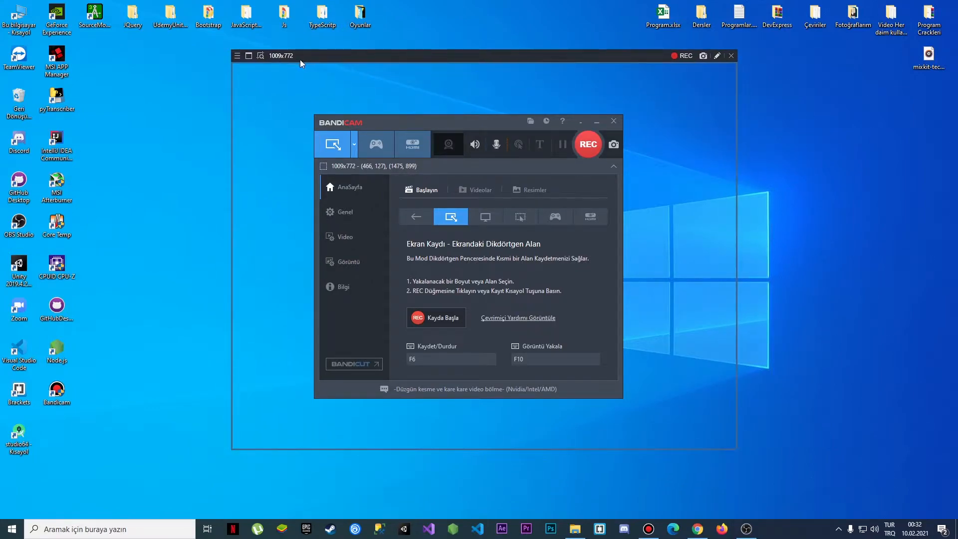
left_click(262, 57)
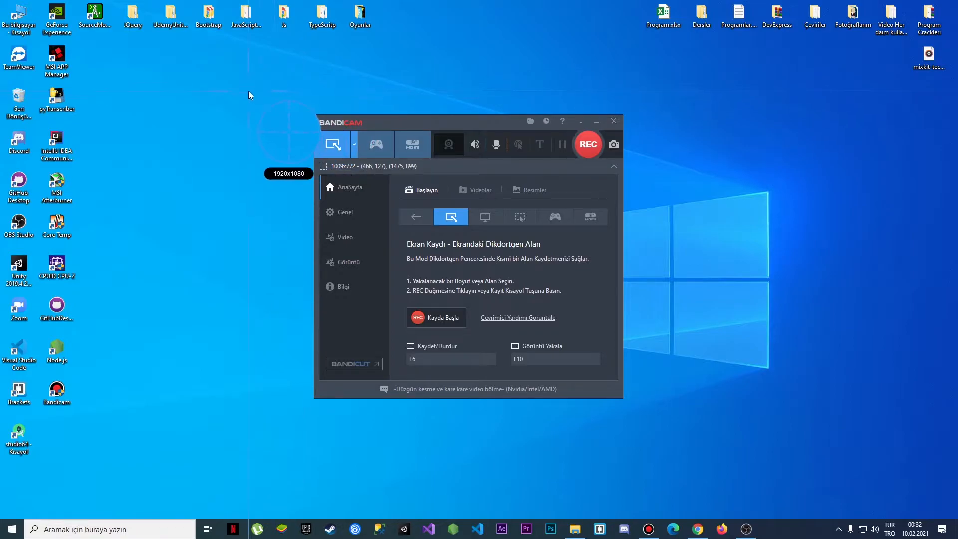
left_click_drag(247, 91, 758, 464)
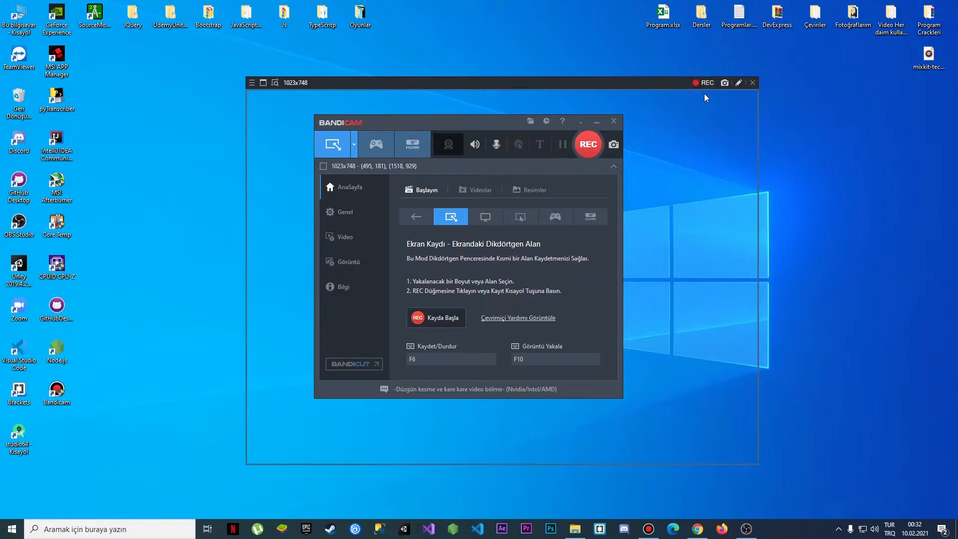
mouse_move(590, 88)
left_mouse_down()
mouse_move(655, 87)
mouse_move(414, 144)
mouse_move(655, 95)
mouse_move(449, 99)
mouse_move(612, 88)
mouse_move(591, 180)
mouse_move(573, 45)
mouse_move(553, 77)
left_mouse_up()
Open the drawing tools and draw a red arrow pointing at the mode heading
left_click(707, 70)
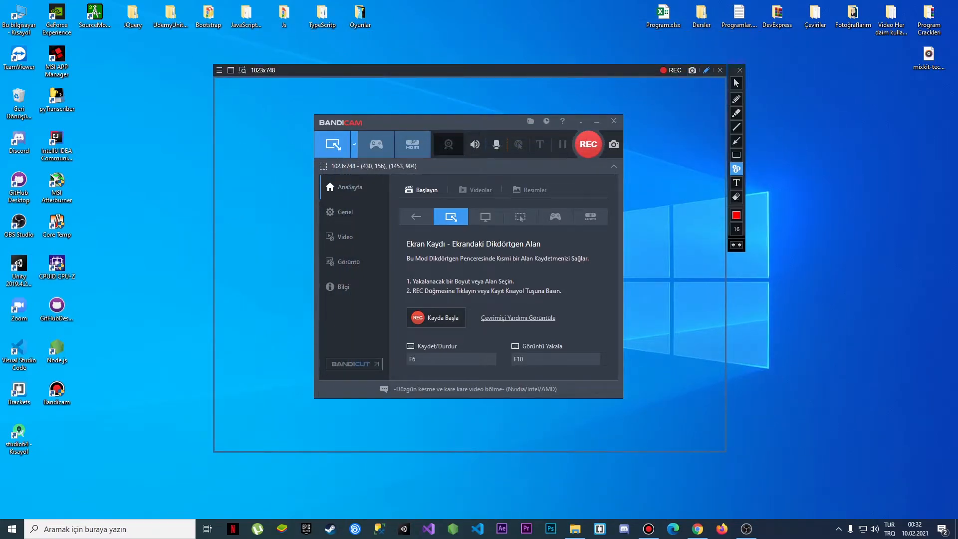
left_click(736, 140)
left_click_drag(675, 146, 491, 236)
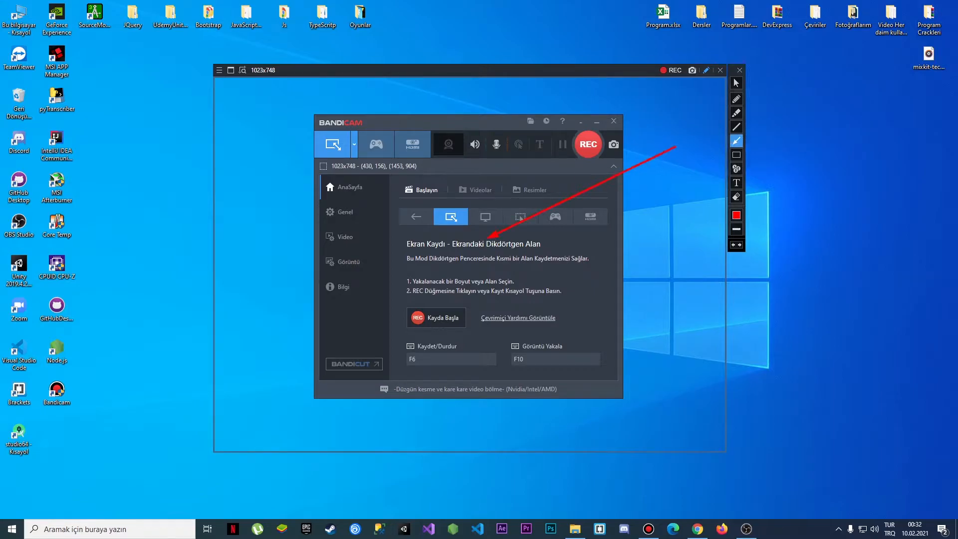
Start recording the region and circle the Bandicam panel with the yellow highlighter
left_click(673, 71)
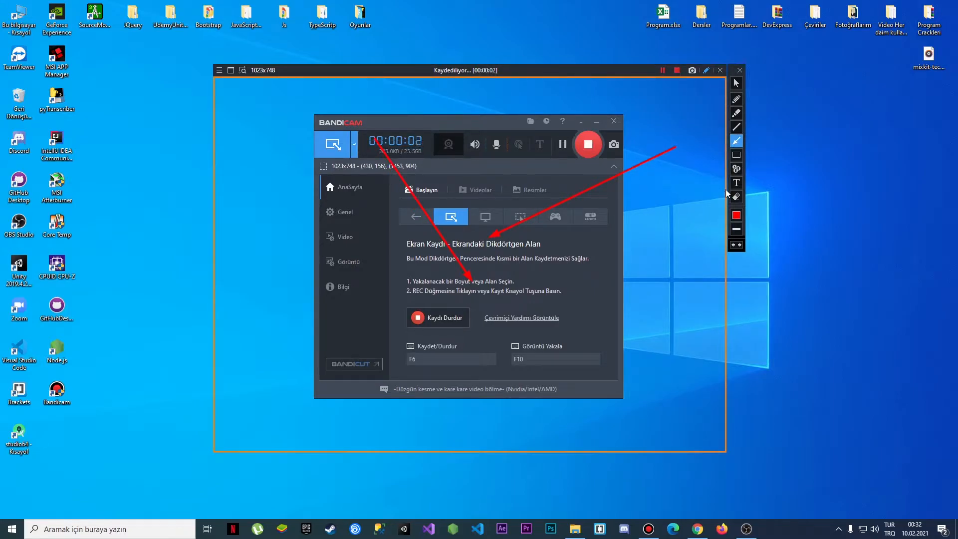
left_click(736, 113)
mouse_move(469, 123)
left_mouse_down()
mouse_move(424, 282)
mouse_move(527, 144)
mouse_move(522, 160)
left_mouse_up()
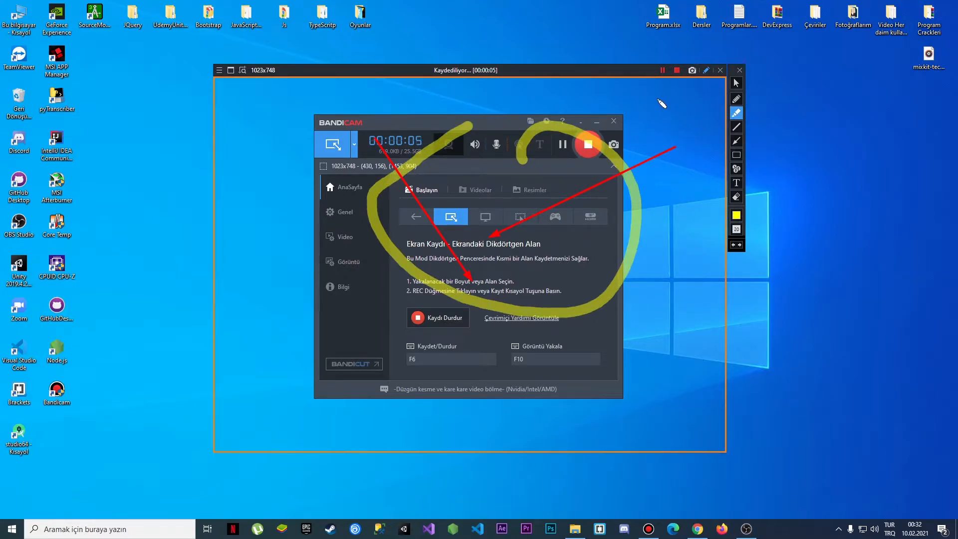
Close the drawing tools, stop the recording, and close the region frame
left_click(740, 70)
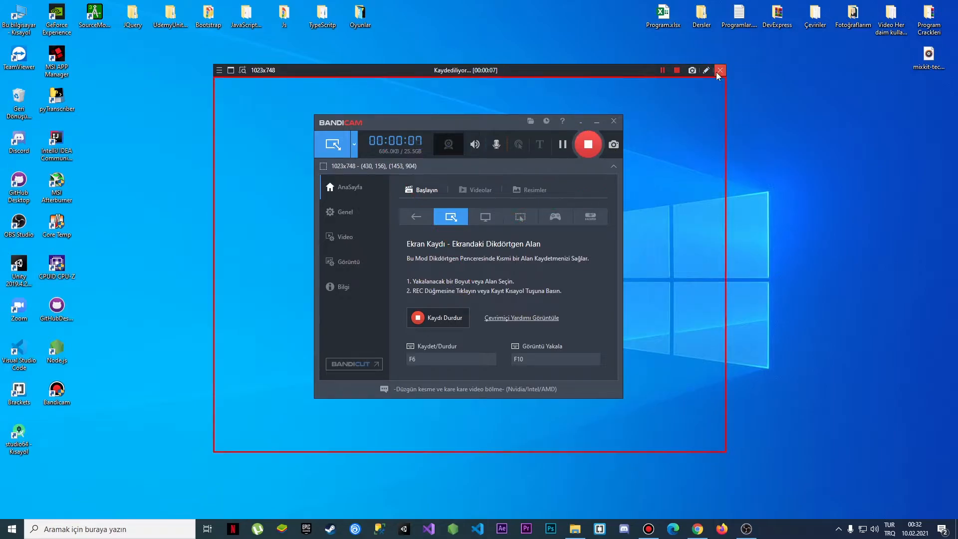
left_click(677, 70)
left_click(720, 70)
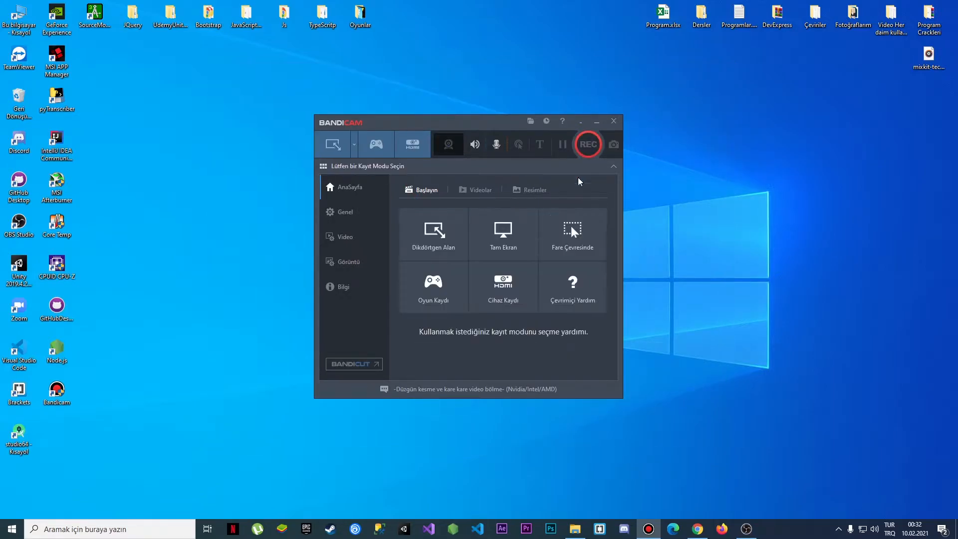
Review the Full Screen, Around Mouse and Game recording modes and the FPS settings page
left_click(499, 240)
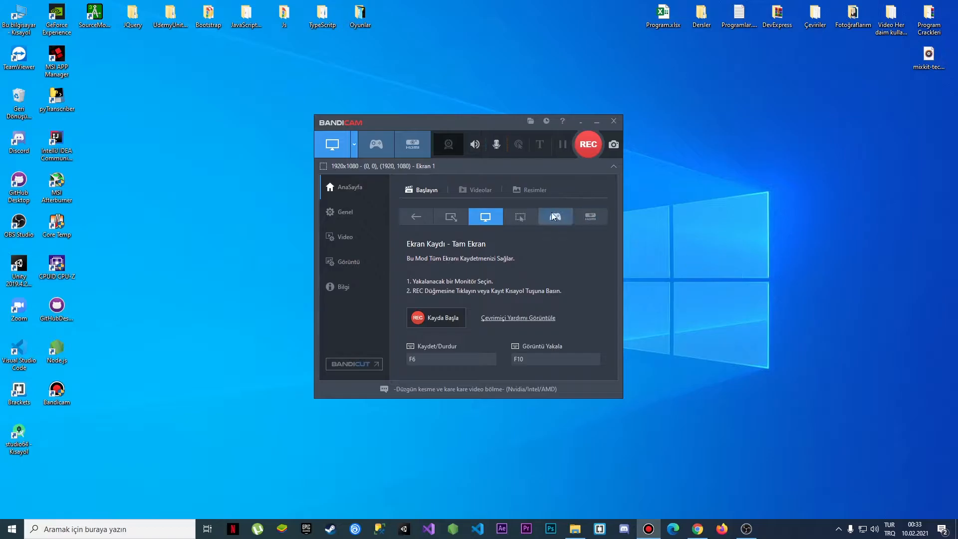
left_click(529, 217)
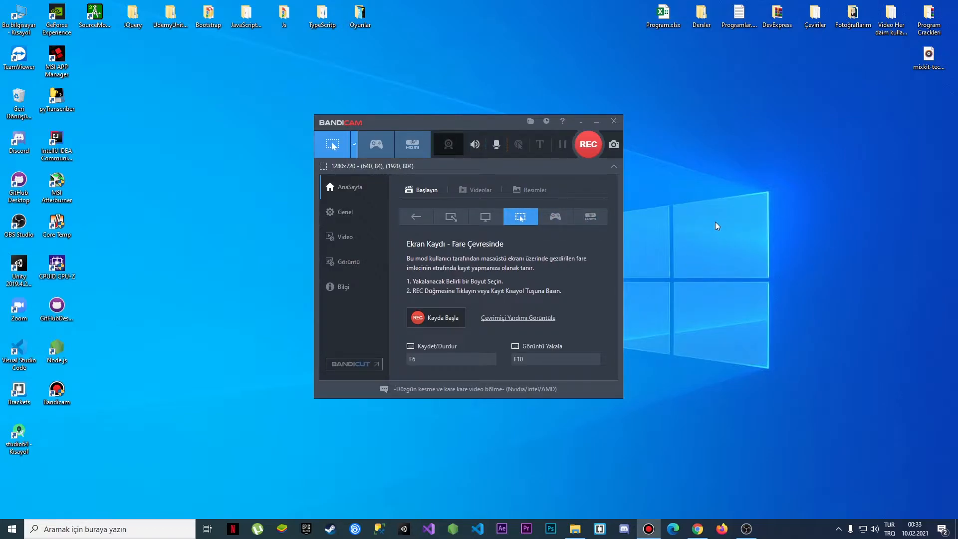
left_click(559, 219)
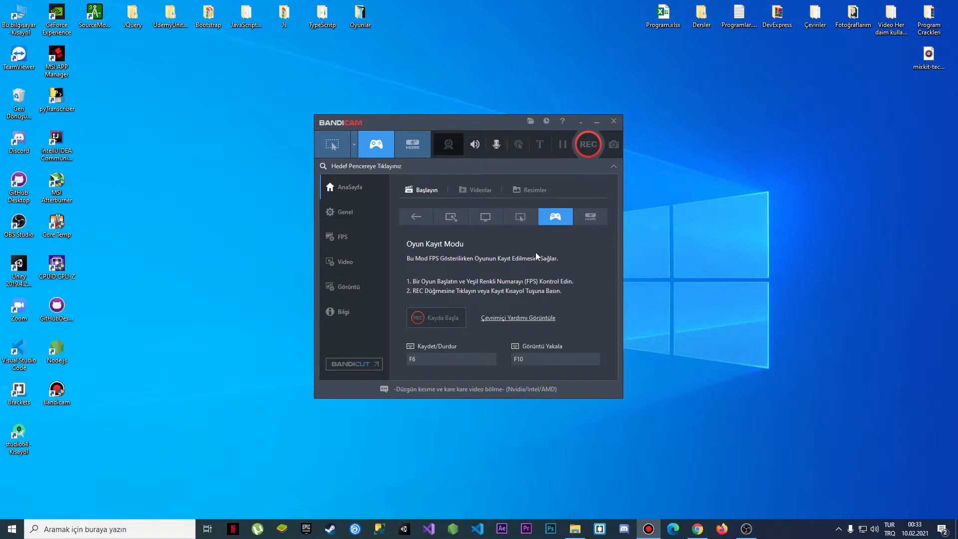
left_click(339, 237)
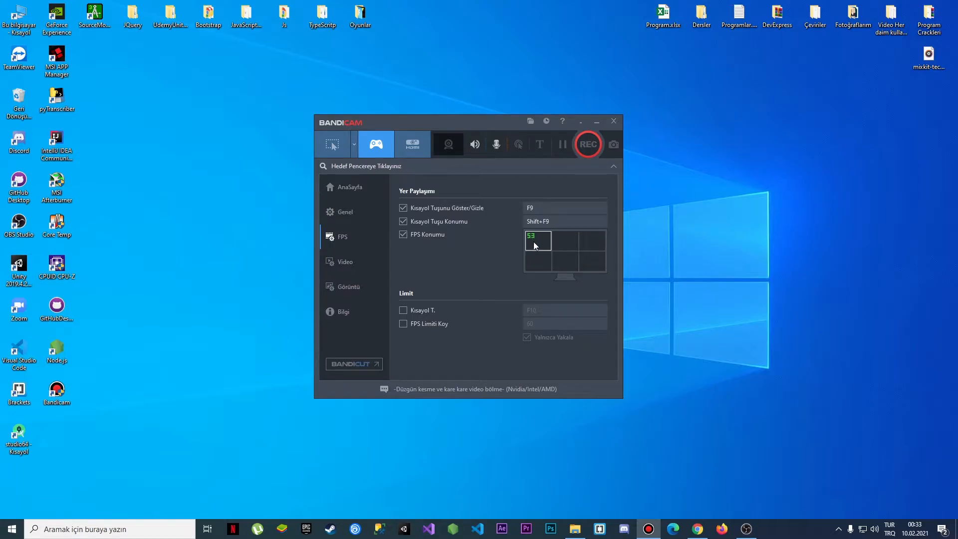
left_click(346, 188)
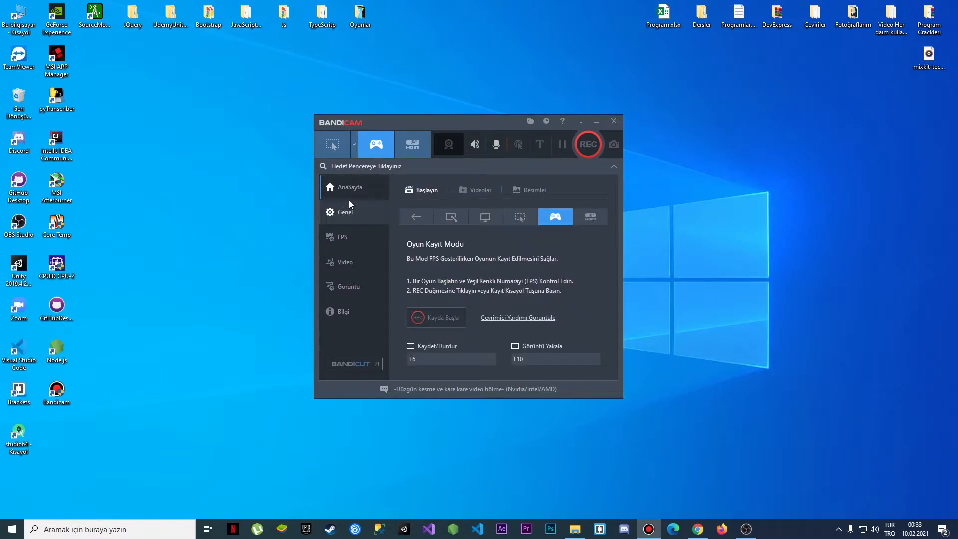
Open Device Recording mode, then close its device selection dialog and window
left_click(590, 217)
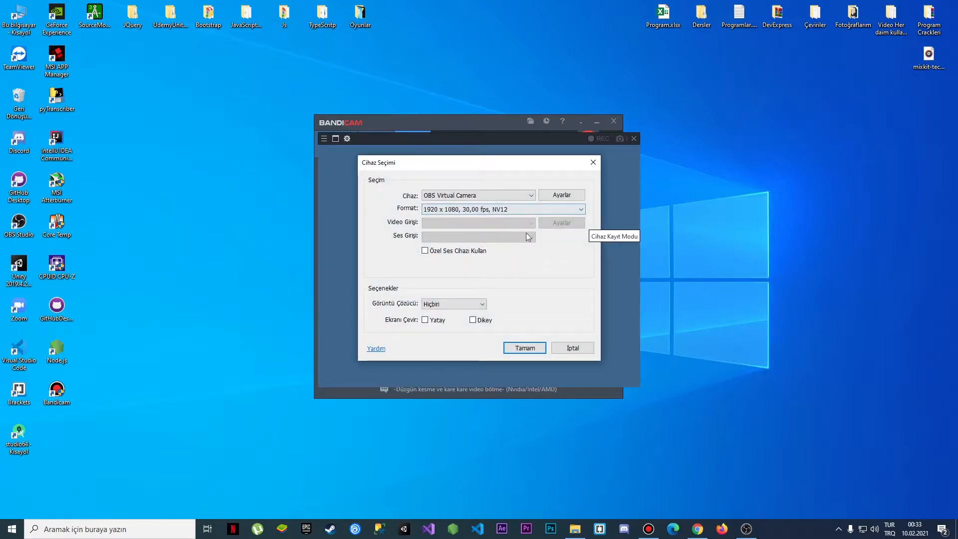
left_click(593, 162)
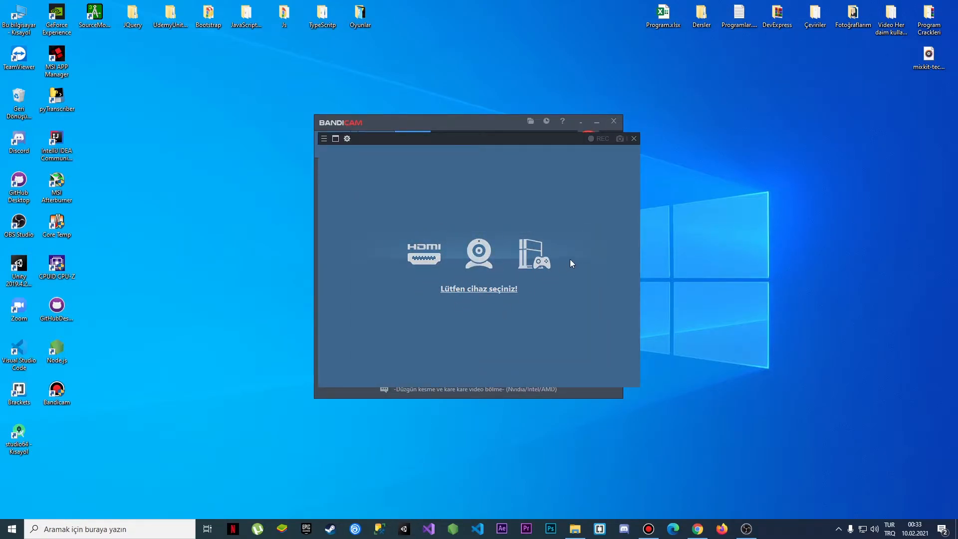
left_click(634, 139)
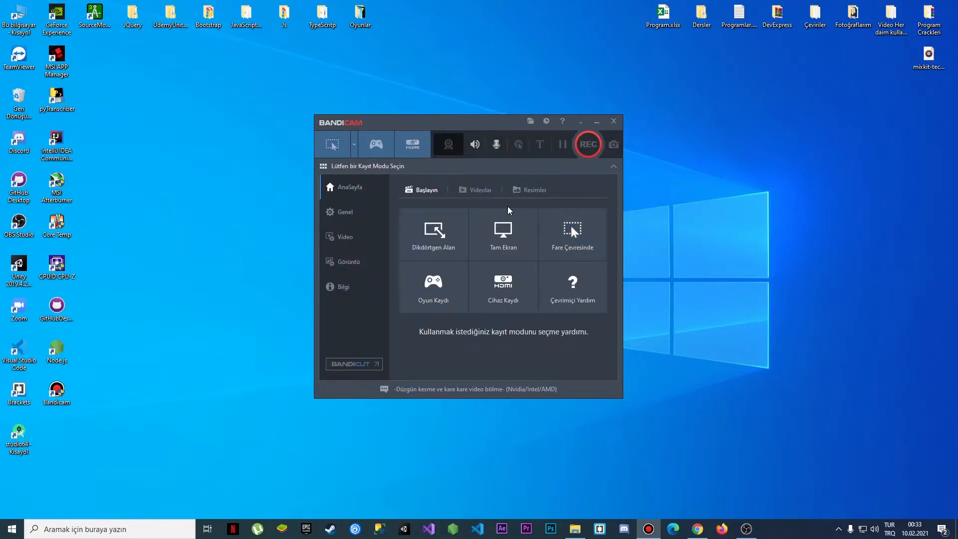
Browse the Videos and Images tabs listing recorded files
left_click(481, 192)
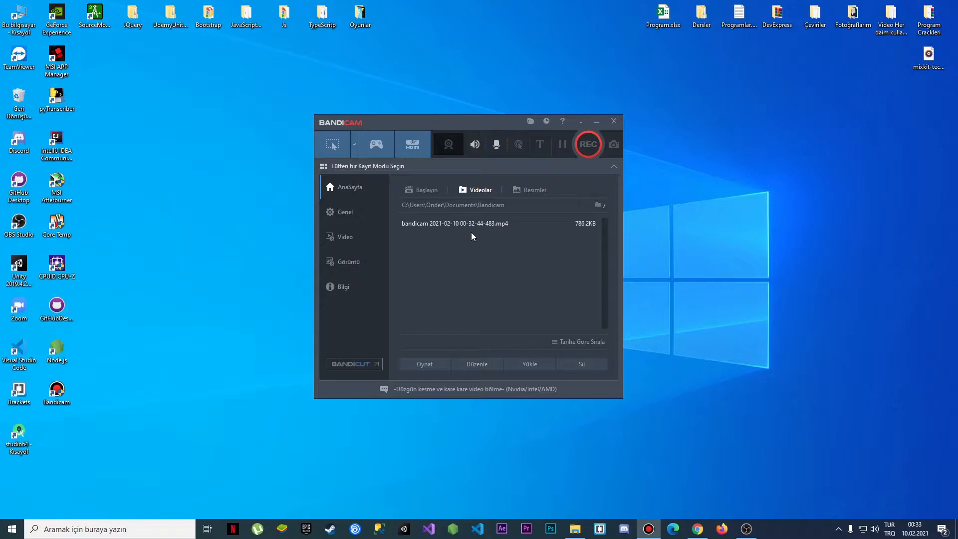
left_click(531, 190)
left_click(496, 189)
Try choosing the Desktop as the output folder in General settings, then cancel the folder dialog
left_click(361, 211)
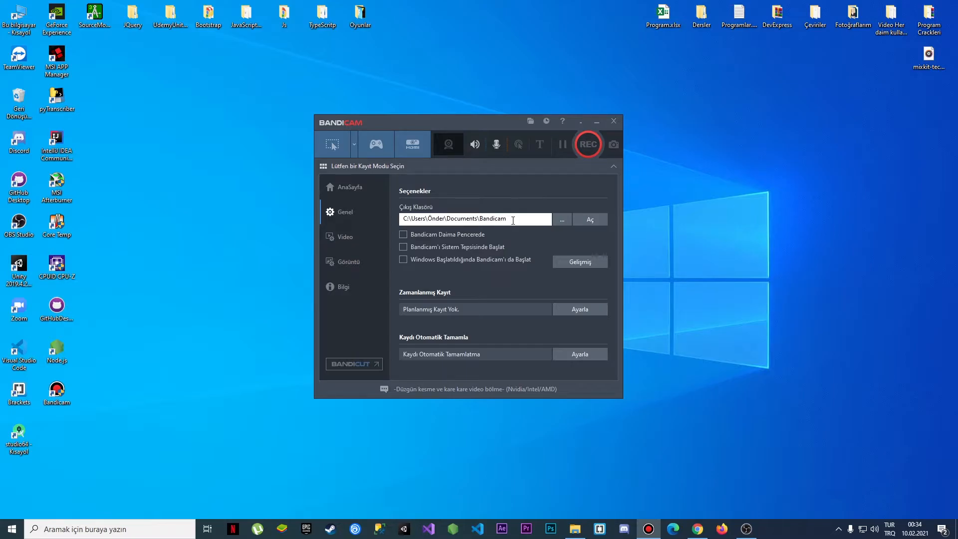
left_click_drag(505, 220, 405, 218)
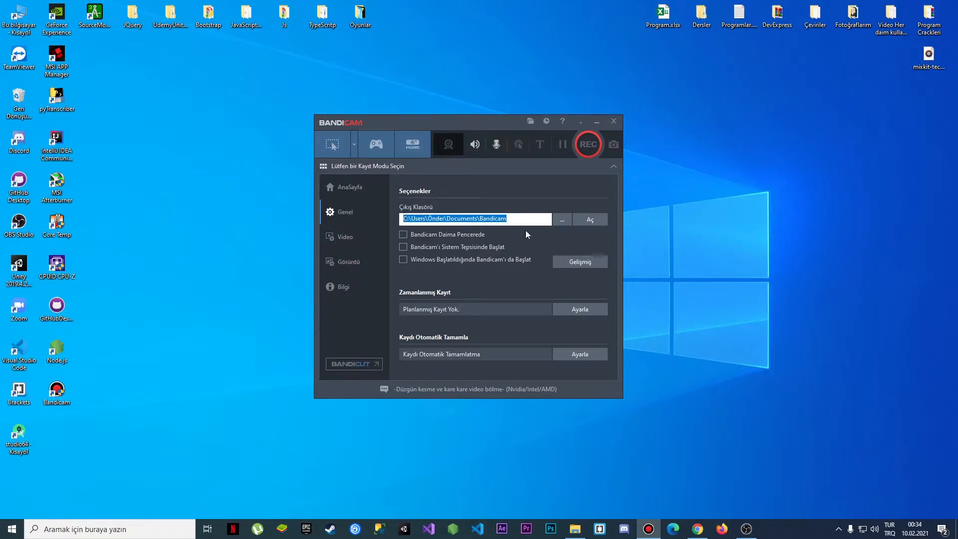
left_click(562, 223)
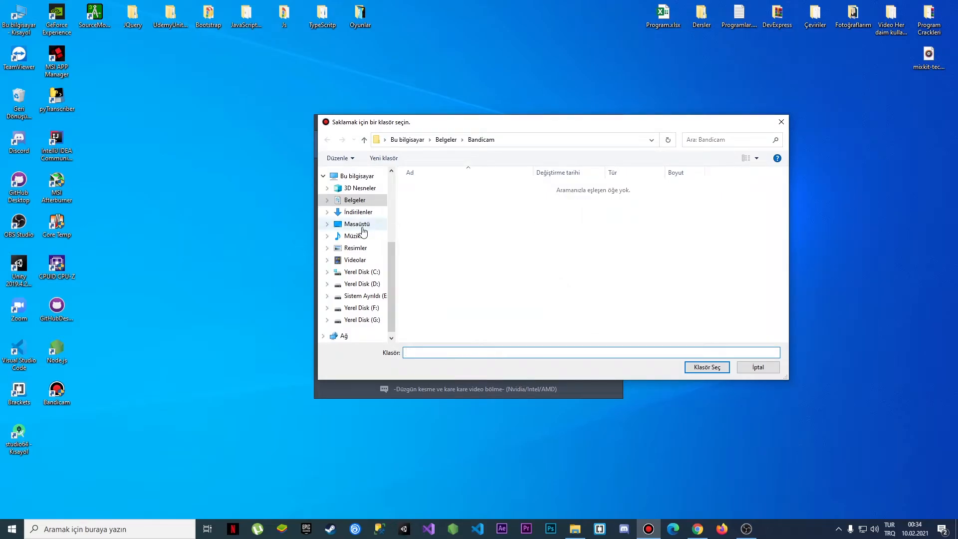
left_click(362, 229)
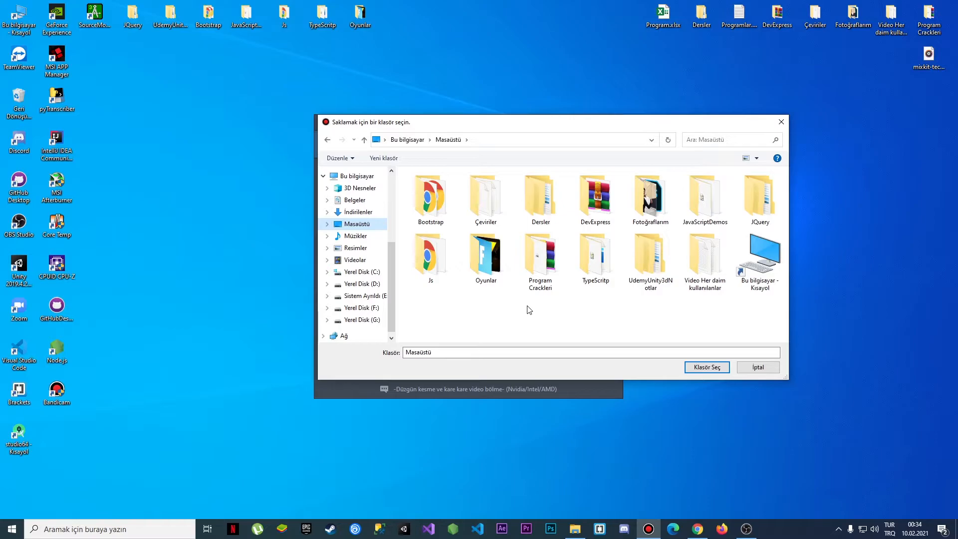
left_click(776, 369)
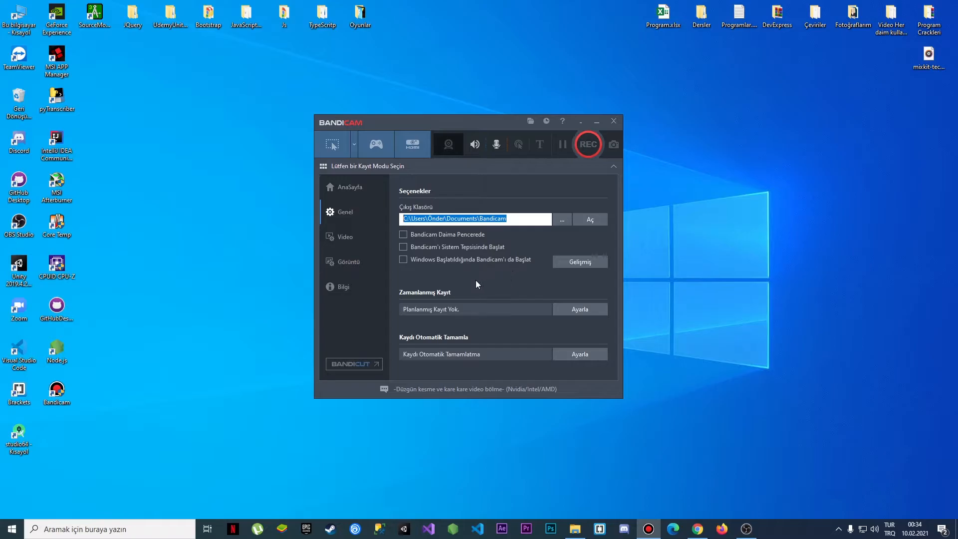
Open the scheduled recording list and select the Global entry
left_click(583, 307)
left_click(368, 200)
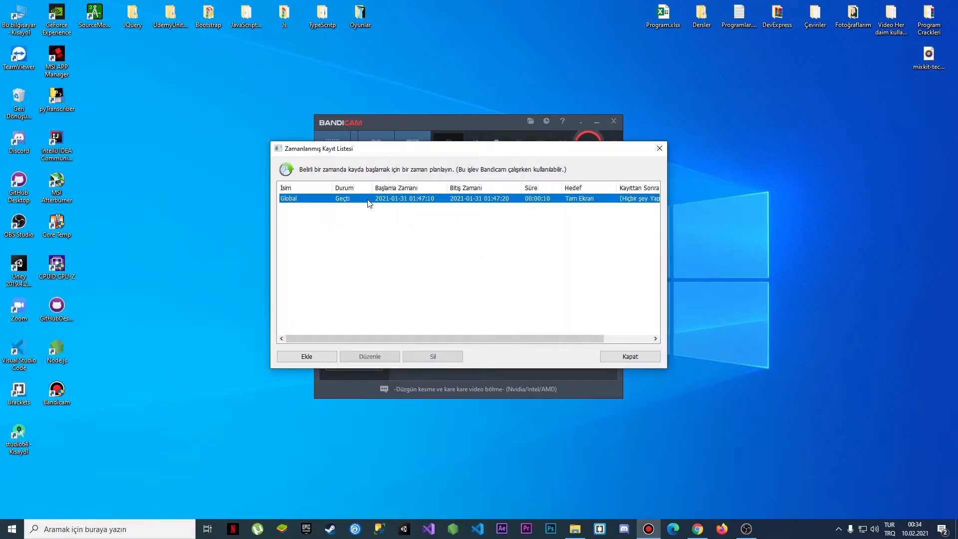
left_click(415, 253)
Start adding a scheduled recording and try the Once, Daily, Weekly and Duration options
left_click(306, 357)
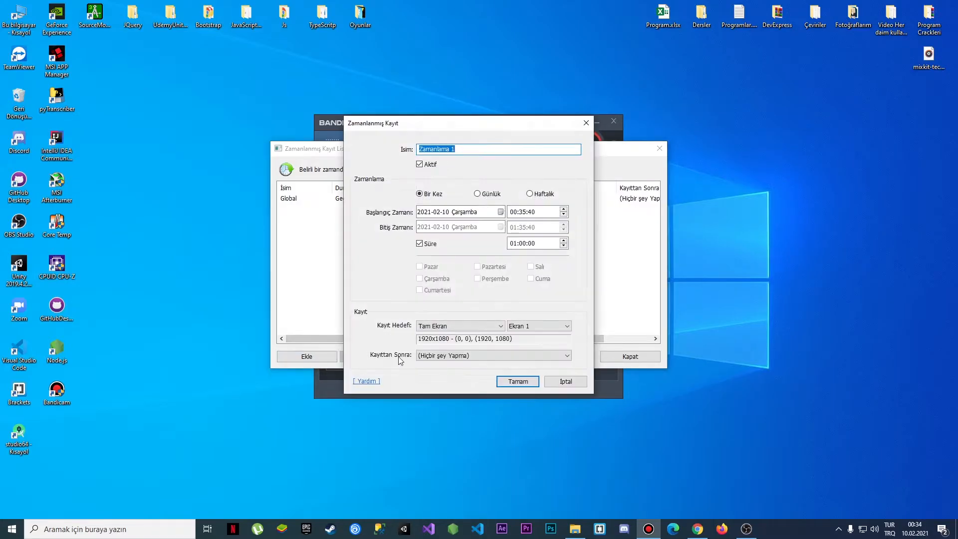
left_click_drag(459, 152, 421, 150)
left_click(494, 194)
left_click(544, 197)
left_click(430, 195)
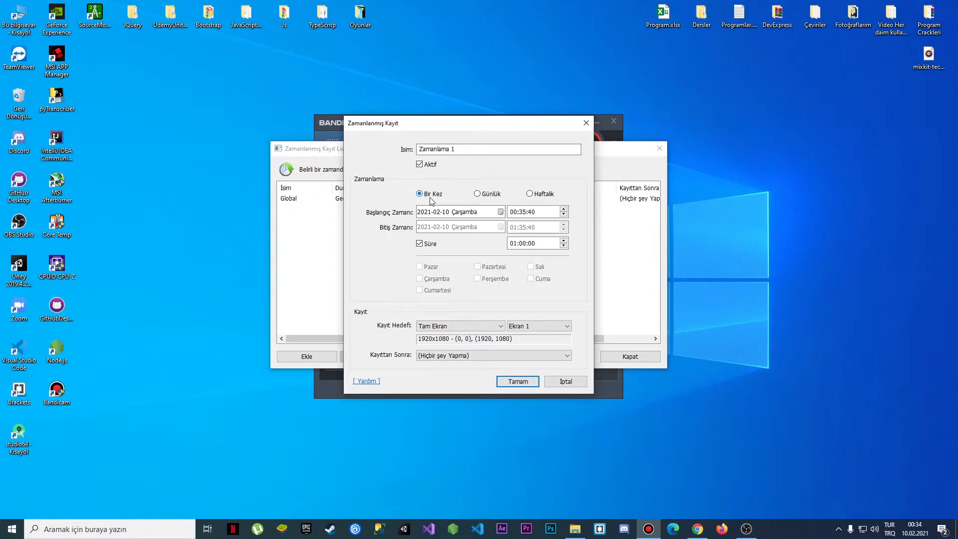
left_click(425, 245)
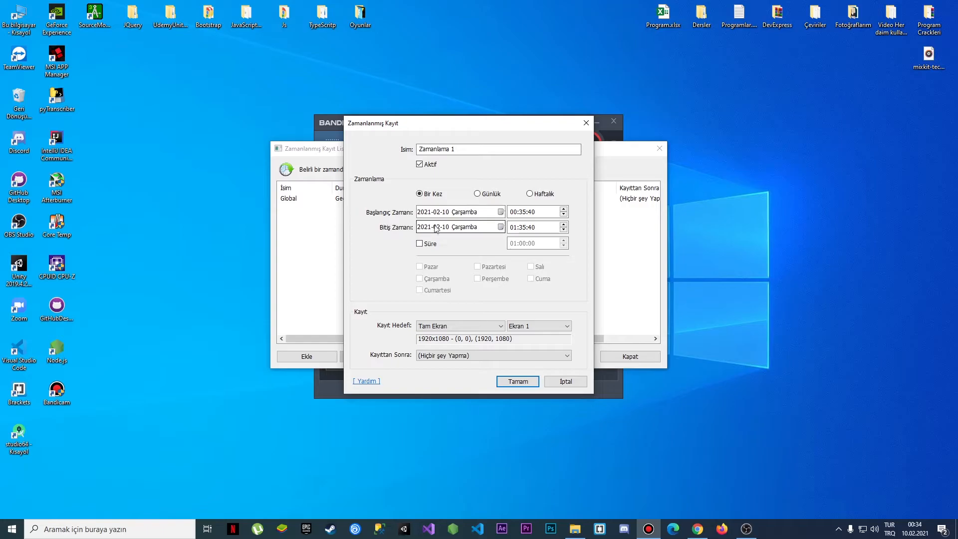
left_click(422, 244)
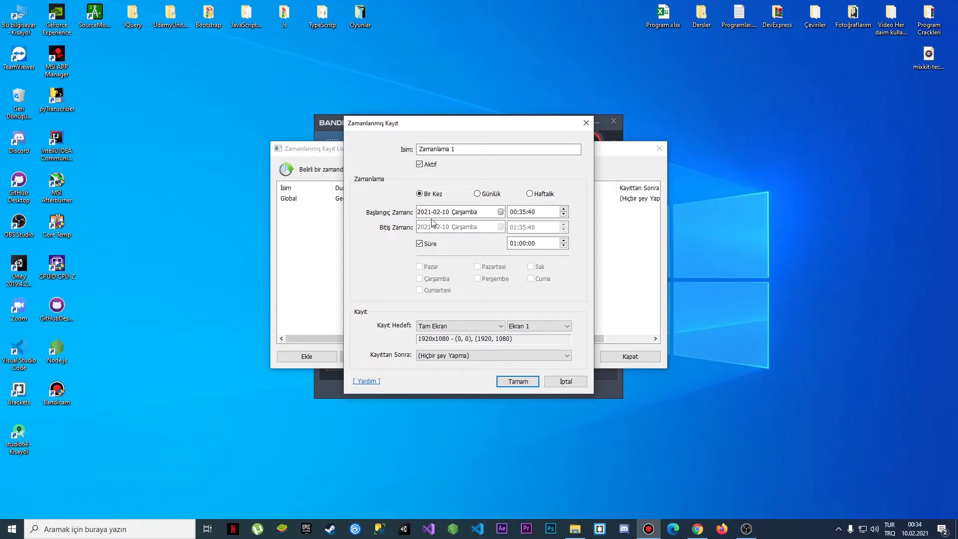
Review the duration, recording target and after-recording options, then cancel the new schedule
left_click(514, 244)
left_click(523, 245)
left_click(532, 245)
left_click(446, 327)
left_click(446, 356)
left_click(448, 358)
left_click(449, 358)
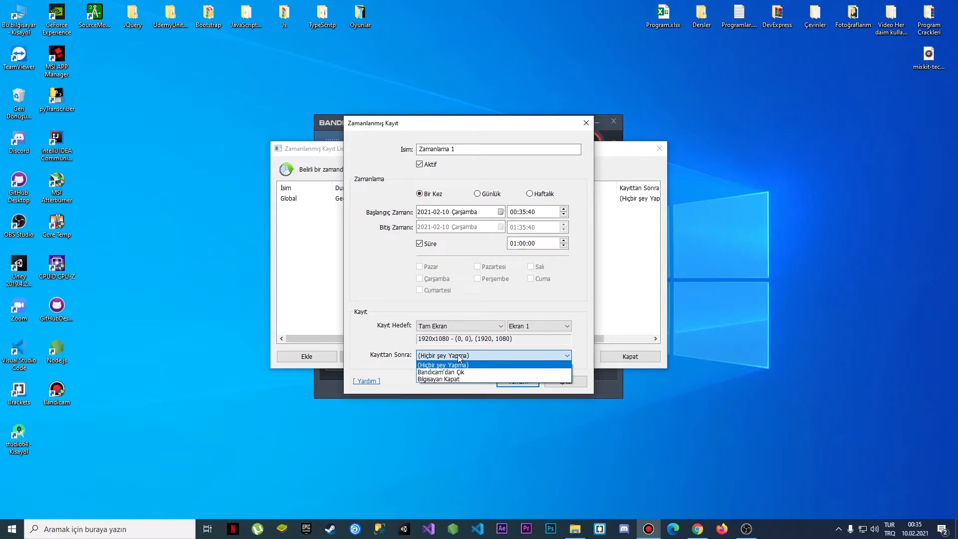
left_click(459, 356)
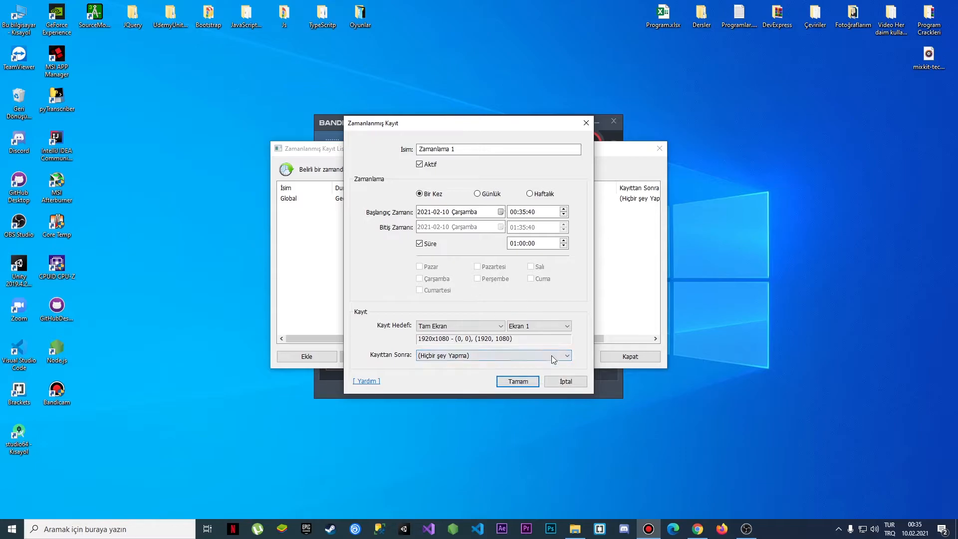
left_click(564, 381)
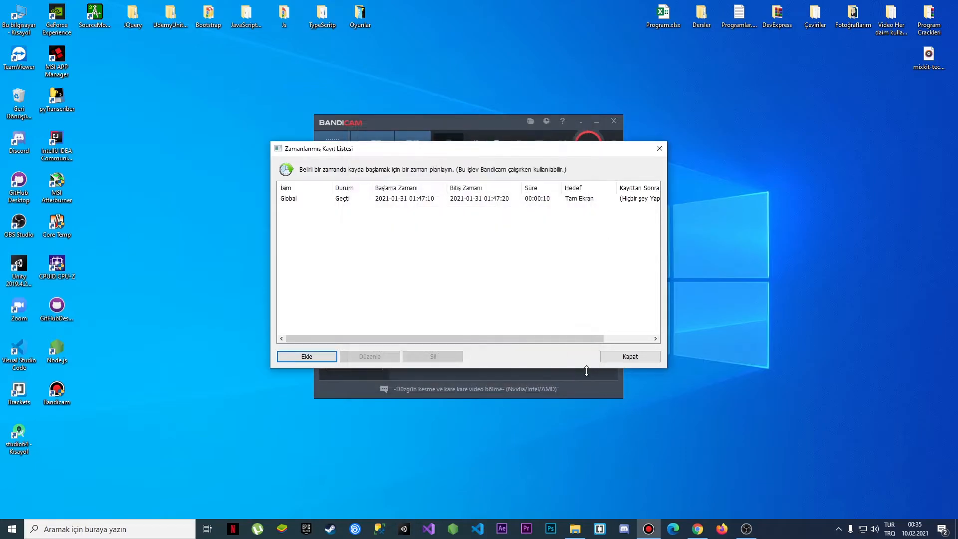
Close the scheduled recording list and open the Video settings page
left_click(609, 354)
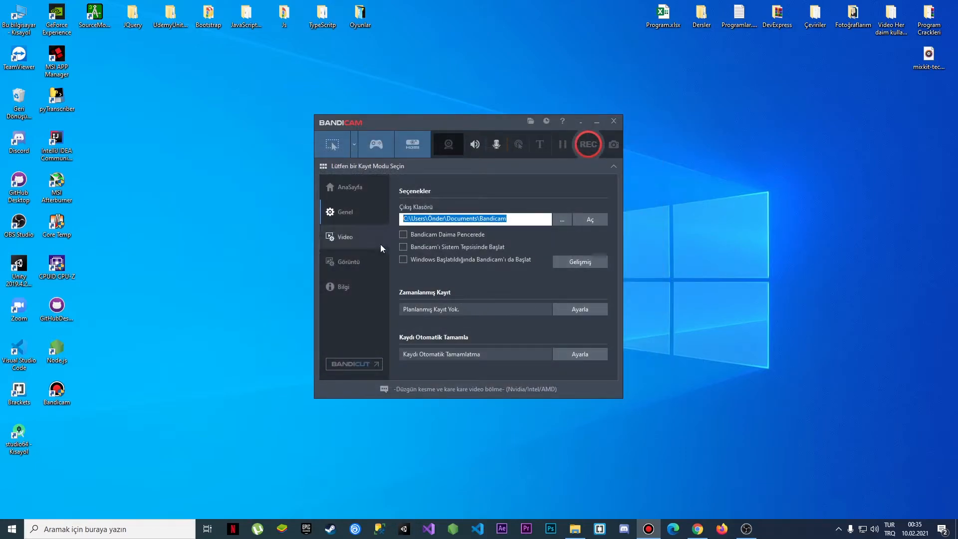
left_click(367, 238)
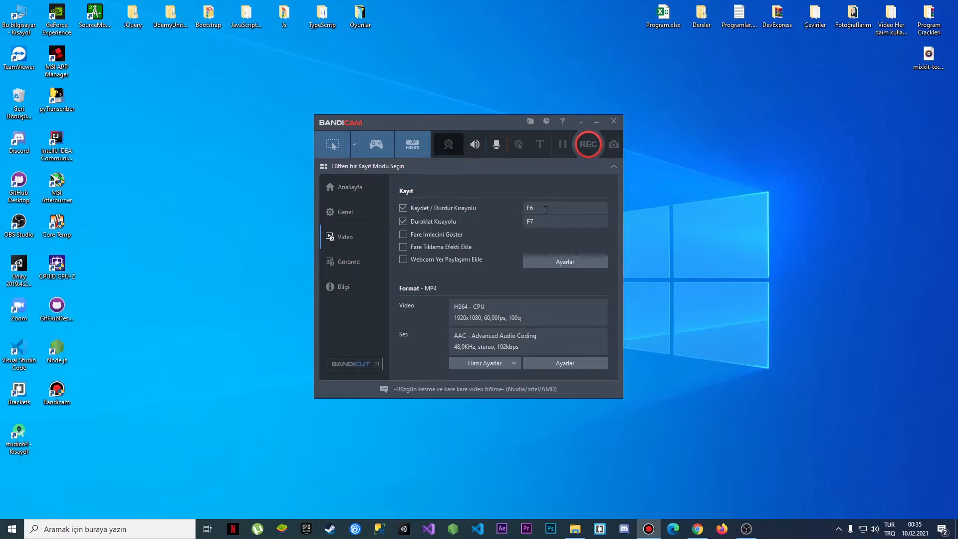
Try other keys for the record/stop hotkey and reassign it to F6
left_click(540, 209)
key("KP_5")
key("a")
key("F6")
left_click(537, 219)
Browse the video format presets list, dismiss it, and open the format settings
left_click(469, 364)
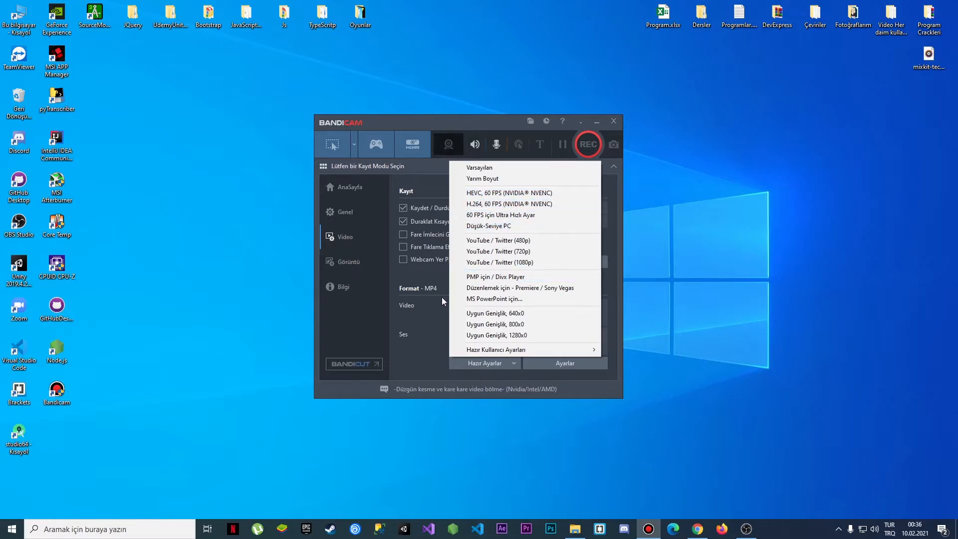
left_click(416, 327)
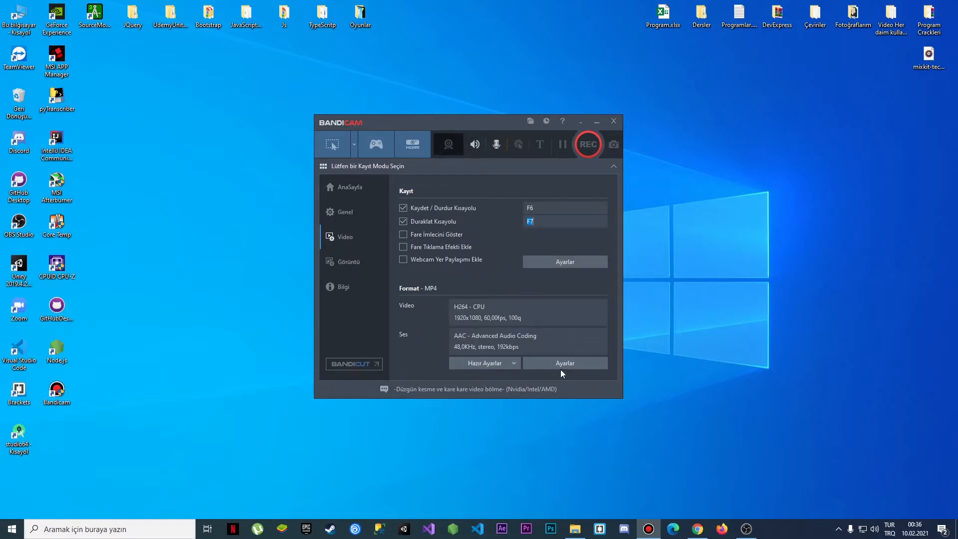
left_click(558, 363)
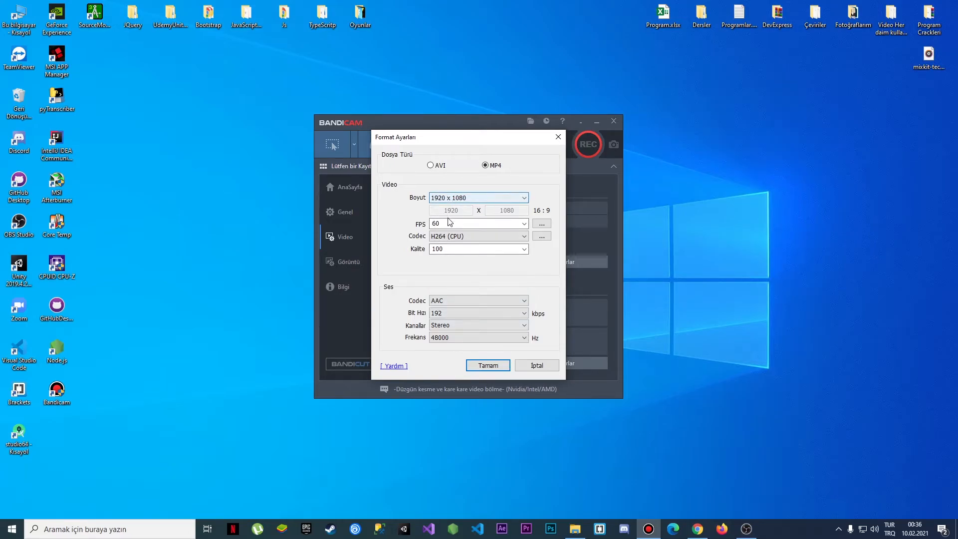
Try FPS values of 30 and 60 and review the codec choices, keeping H264 (CPU)
left_click(524, 224)
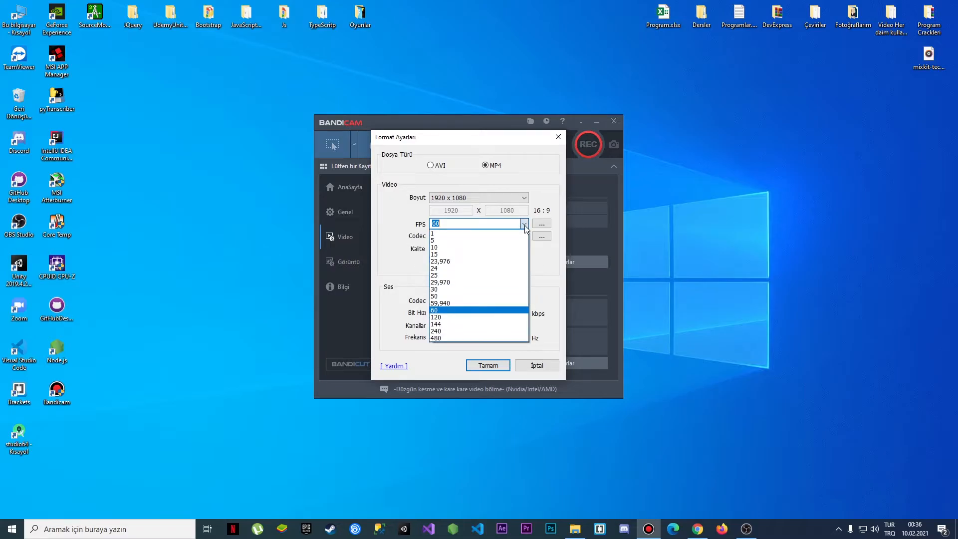
left_click(456, 289)
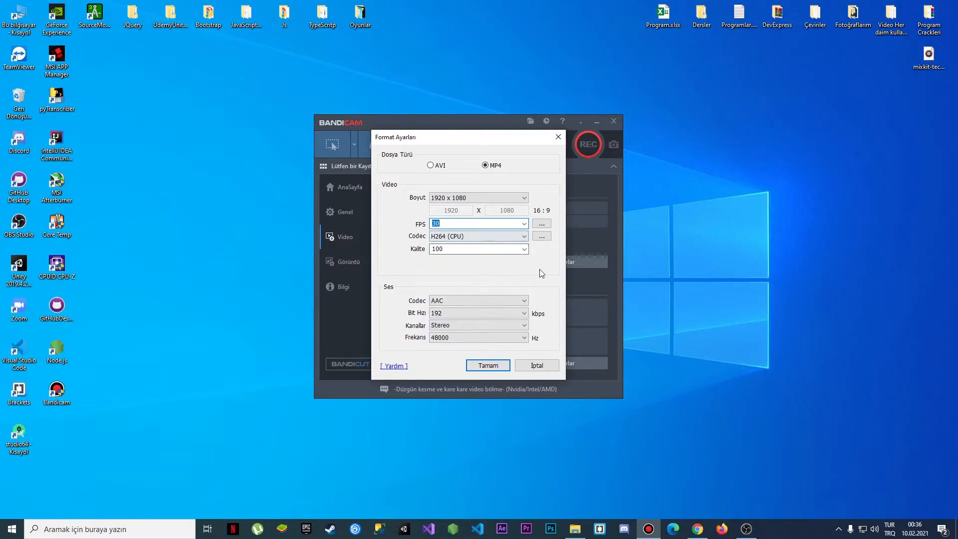
left_click(523, 224)
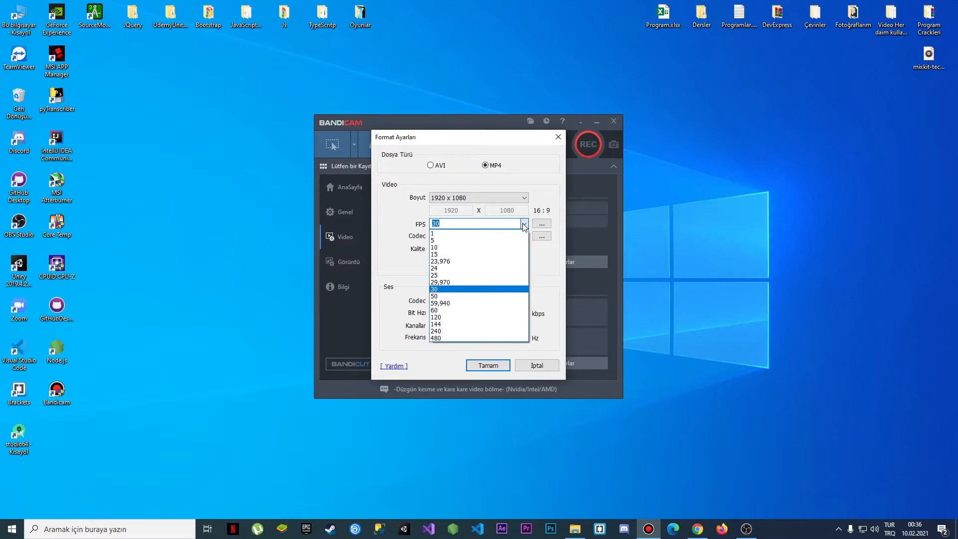
left_click(445, 311)
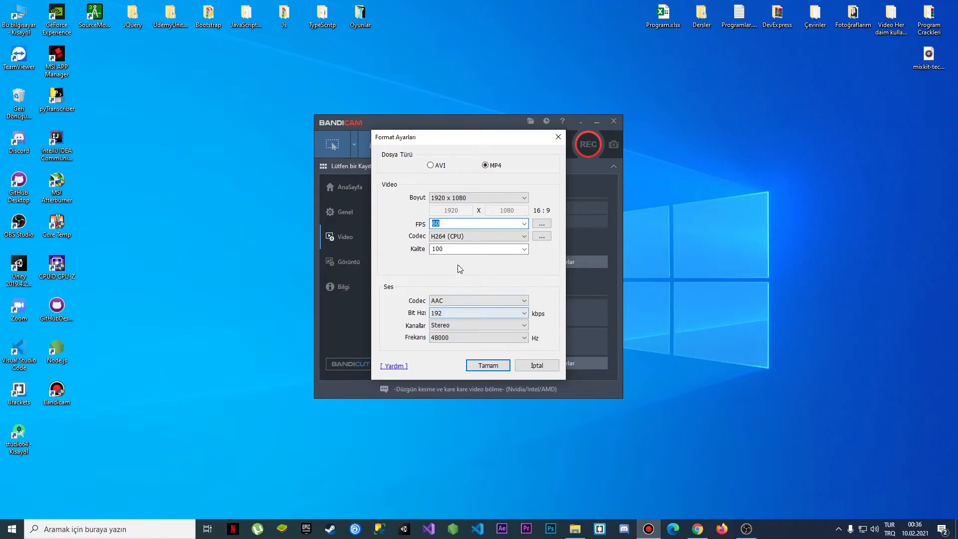
left_click(456, 237)
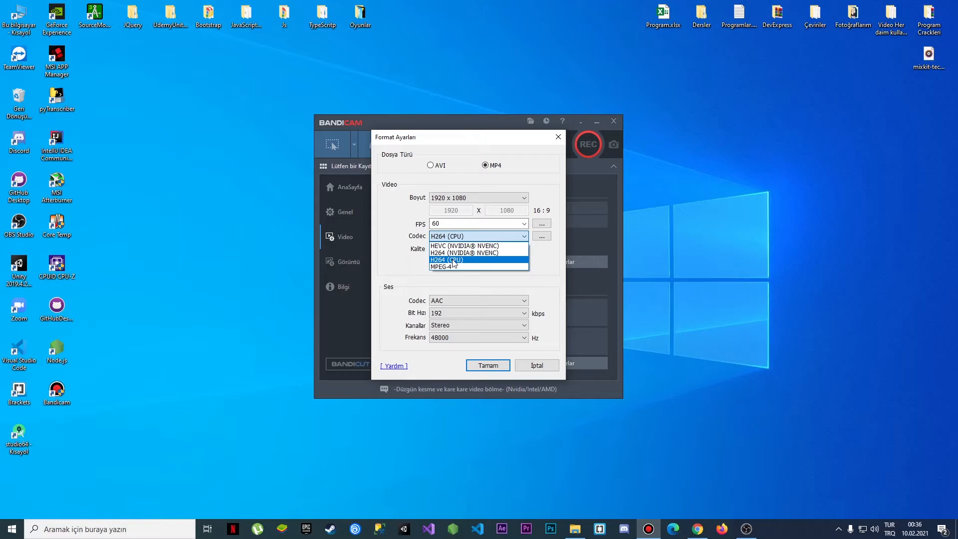
left_click(453, 261)
Set the quality to 80, then cancel the format settings dialog
left_click(455, 249)
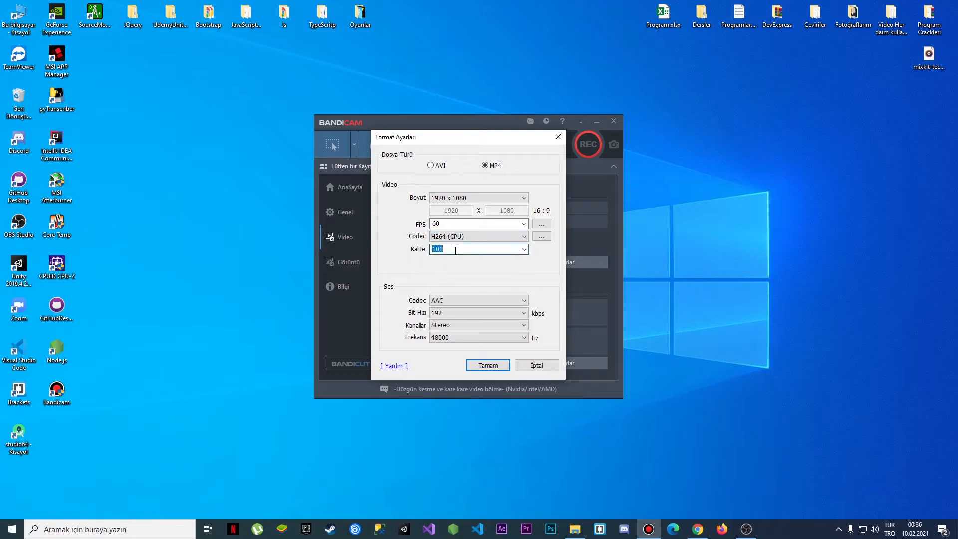
type("80")
left_click(524, 249)
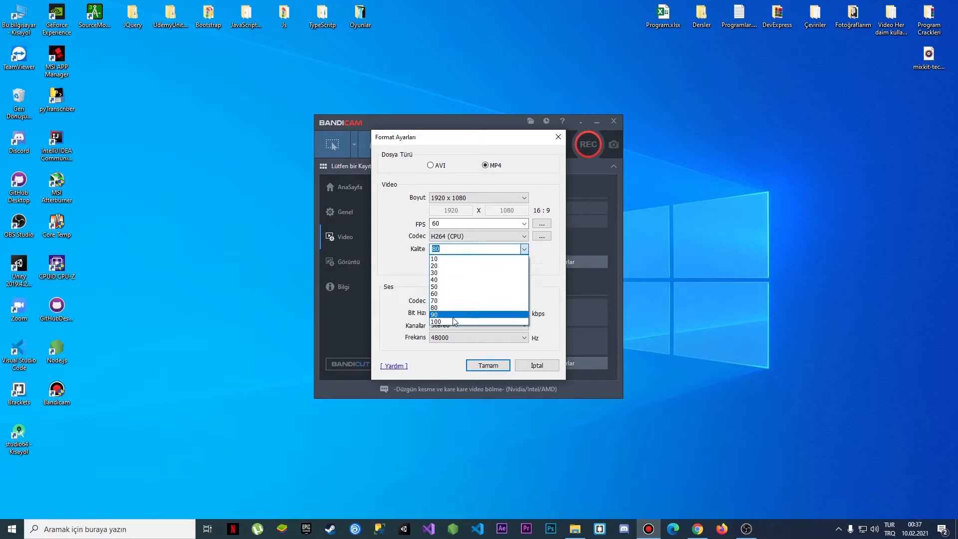
left_click(452, 308)
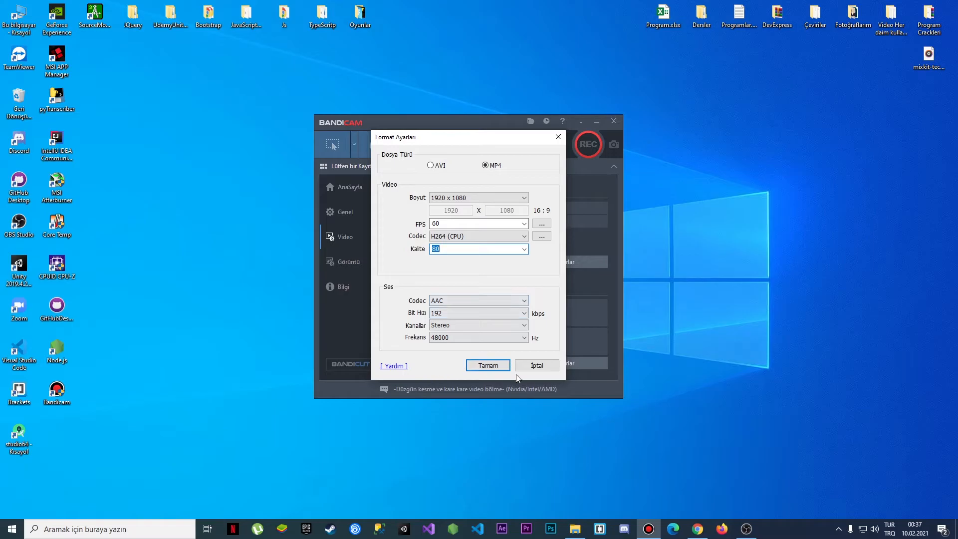
left_click(538, 370)
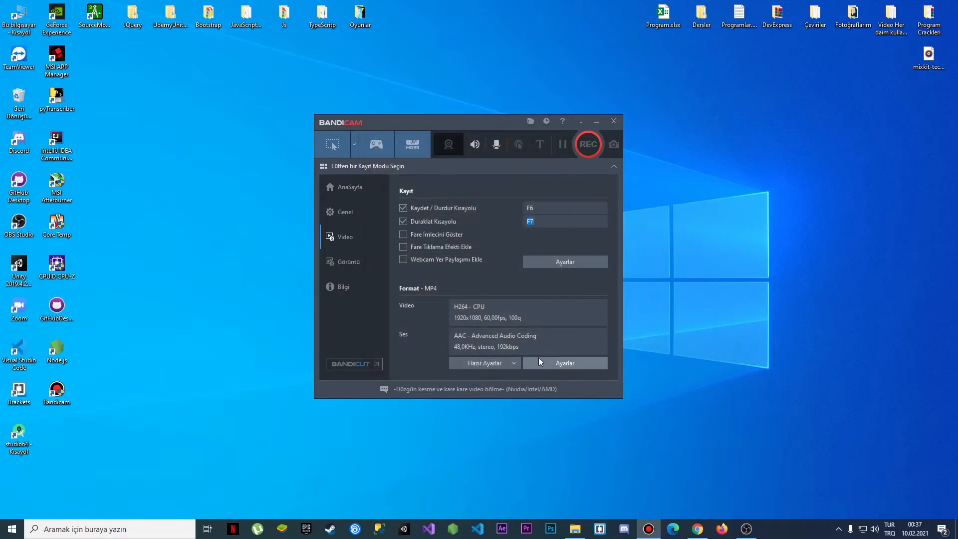
Open the recording settings and review the Options, Sound and Webcam tabs
left_click(552, 261)
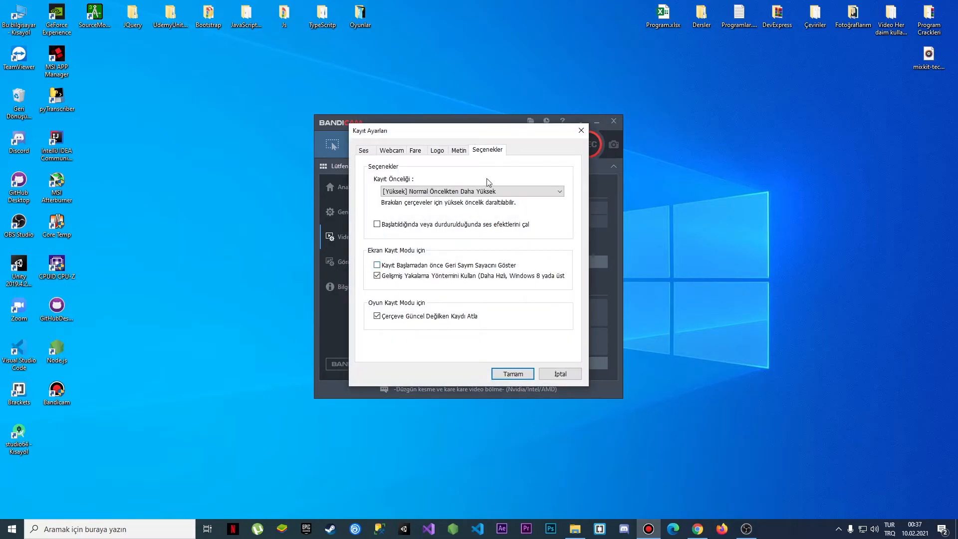
left_click(364, 152)
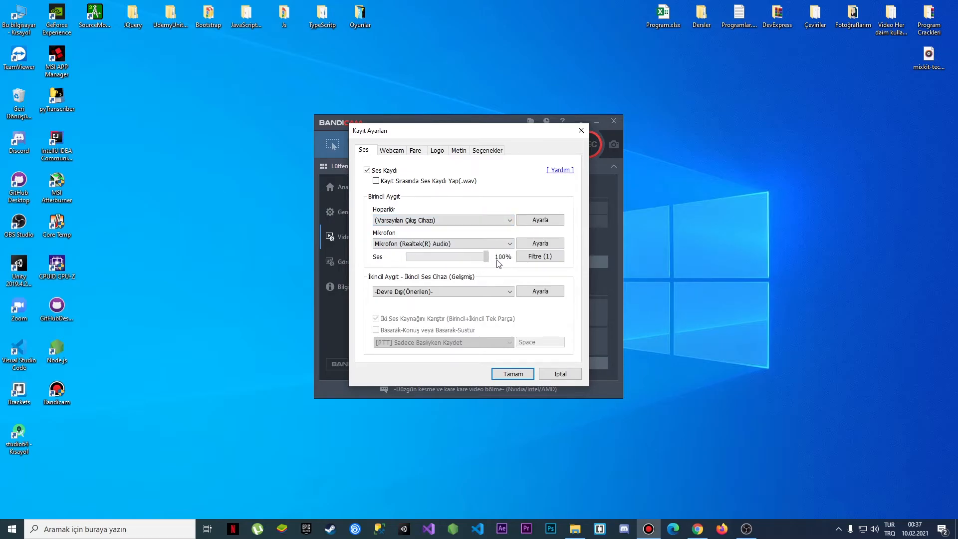
left_click(392, 150)
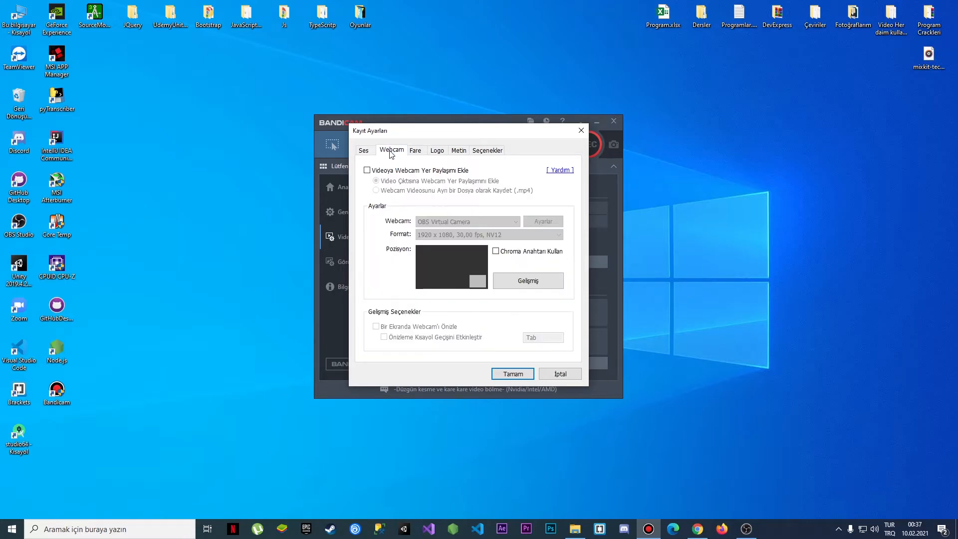
Enable the webcam overlay and review the webcam device and format options
left_click(405, 172)
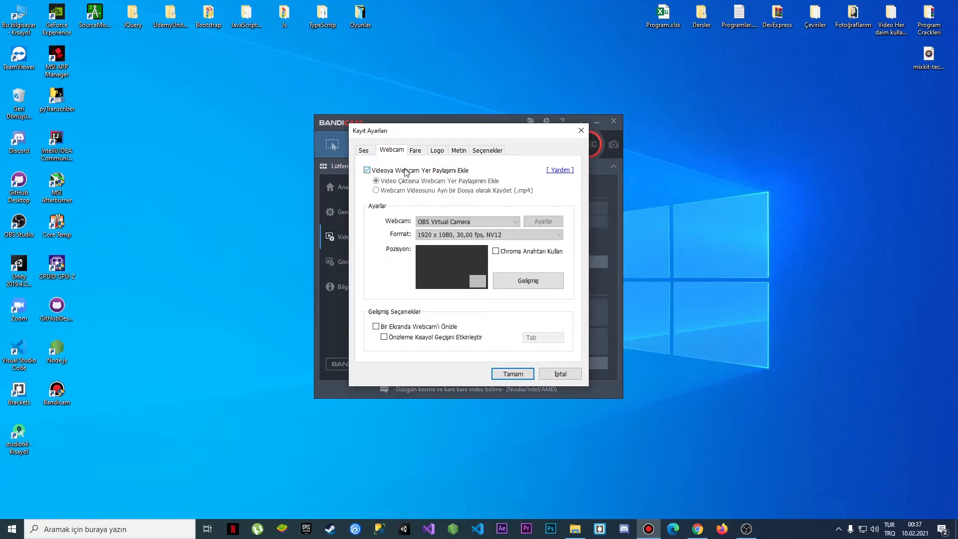
left_click(511, 222)
left_click(512, 222)
left_click(540, 223)
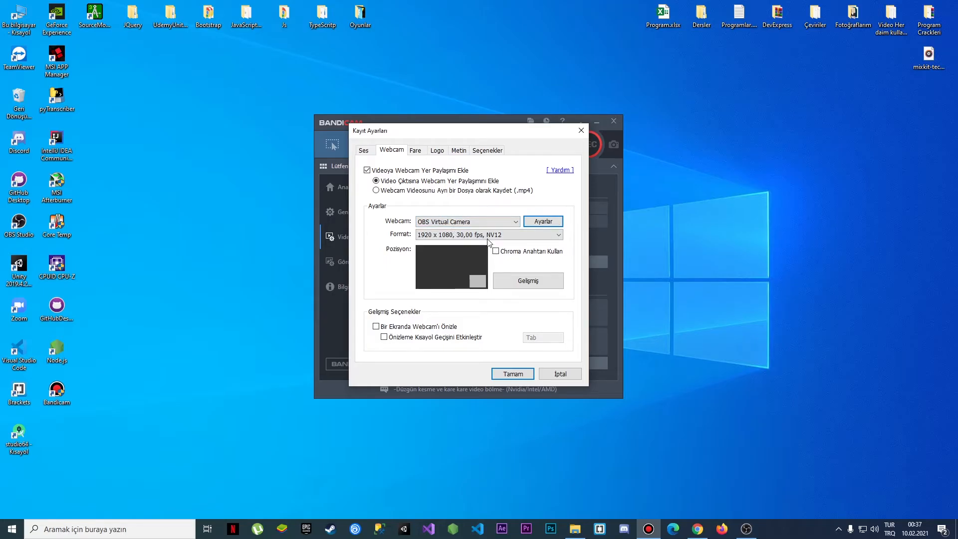
left_click(449, 235)
left_click(448, 237)
Open the webcam preview and advanced settings, cancel them, and disable the webcam overlay
left_click(469, 260)
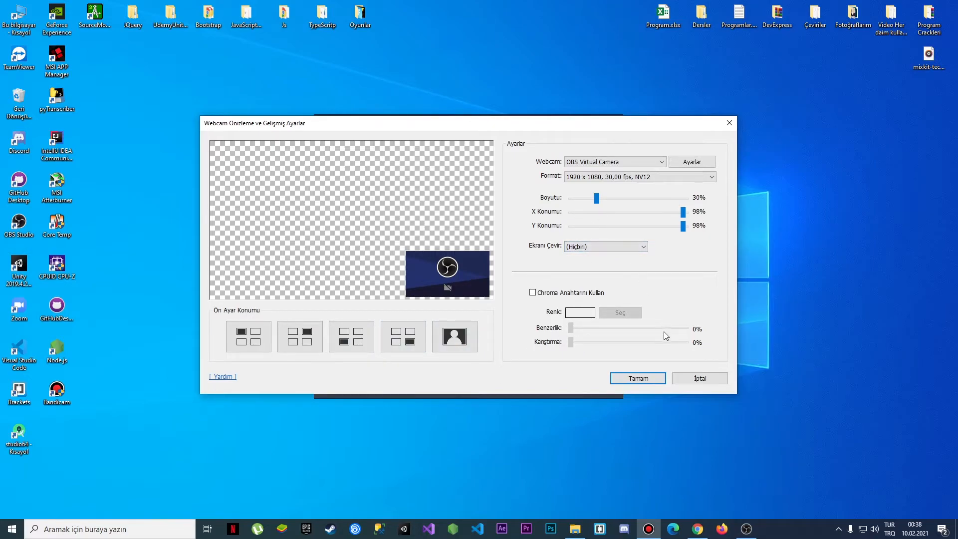
left_click(699, 379)
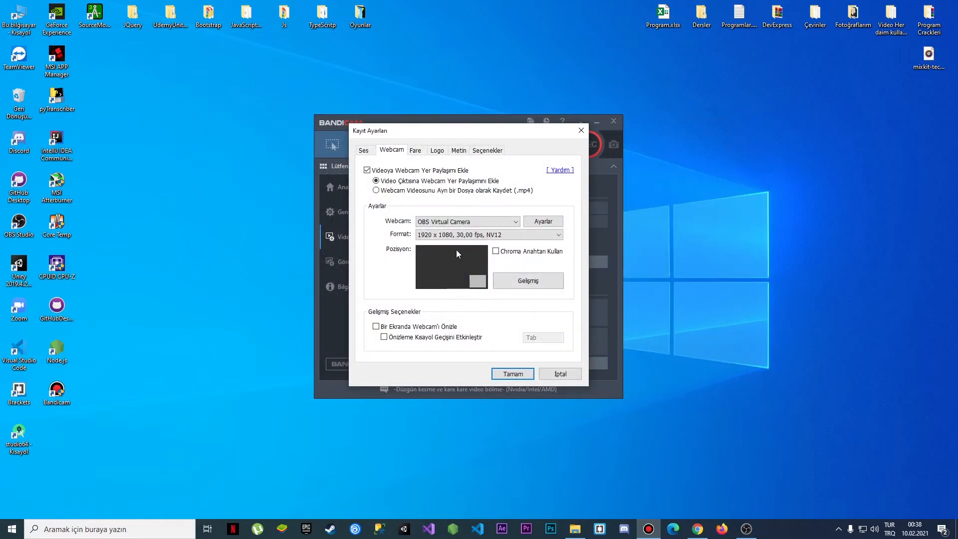
left_click(368, 170)
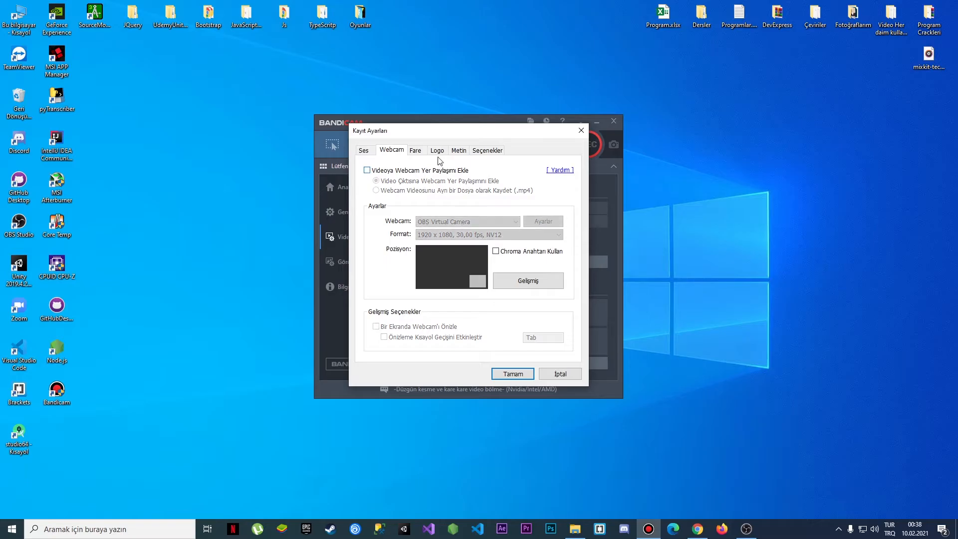
On the Mouse tab, enable showing the mouse cursor and set its size to 150%
left_click(419, 151)
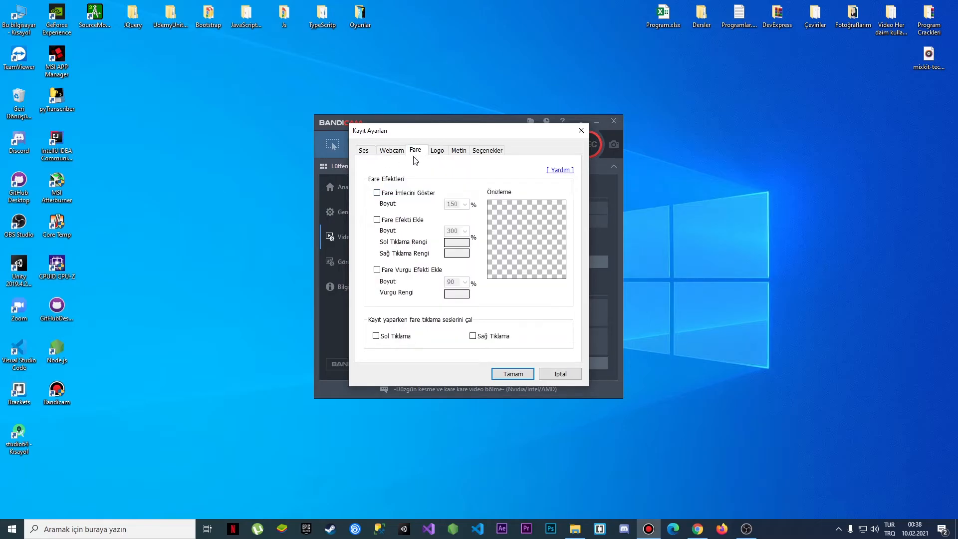
left_click(419, 196)
left_click(463, 204)
left_click(457, 270)
left_click(464, 204)
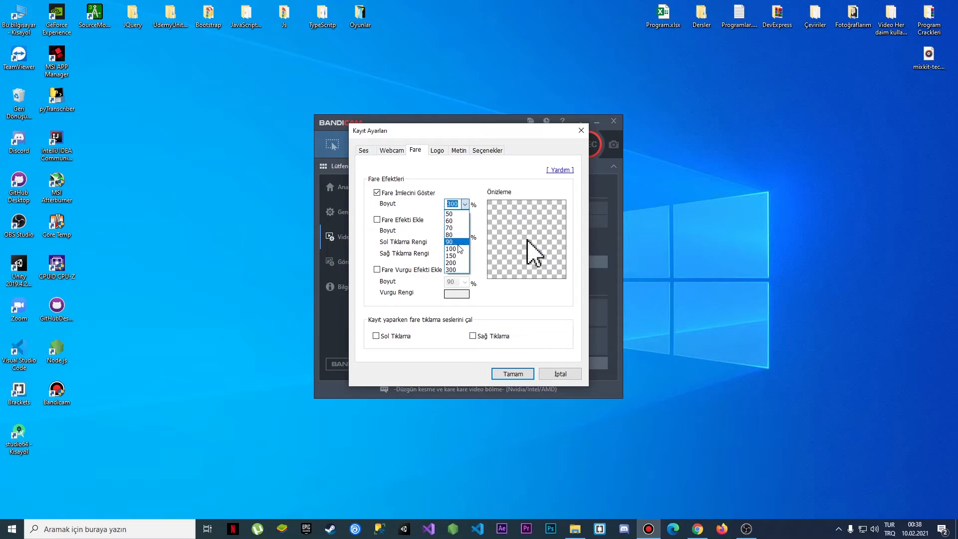
left_click(460, 247)
left_click(463, 204)
left_click(455, 248)
left_click(463, 204)
left_click(454, 255)
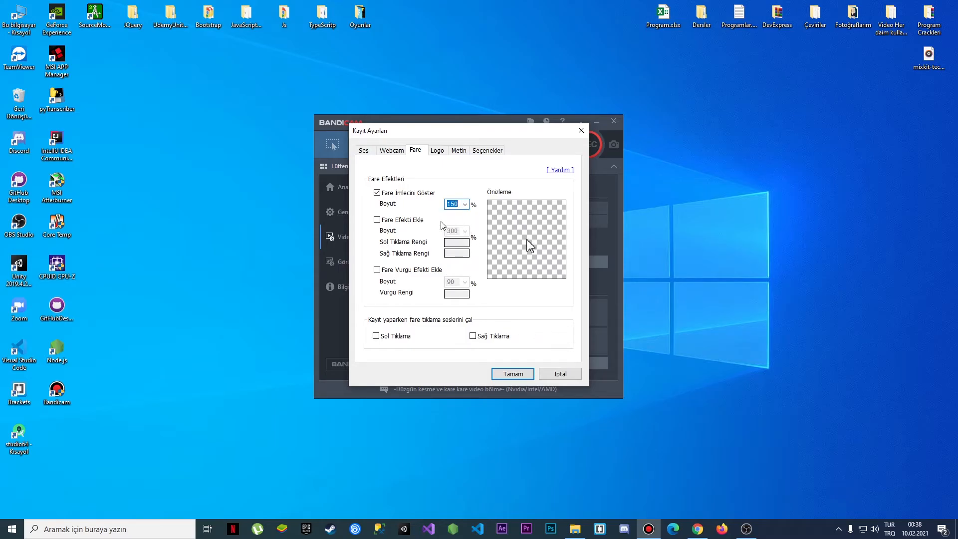
Enable the mouse click effect and open, then cancel, the left and right click colour pickers
left_click(405, 222)
left_click(461, 243)
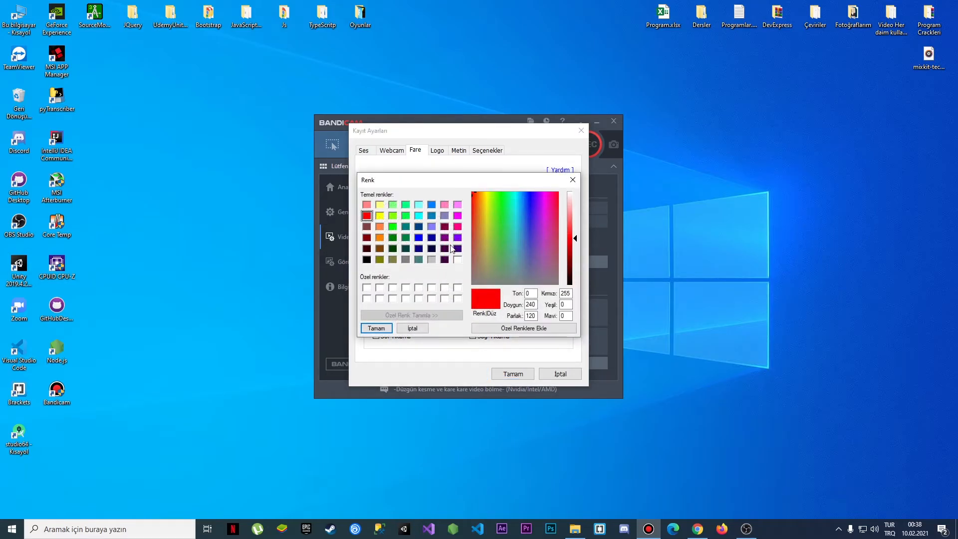
left_click(412, 328)
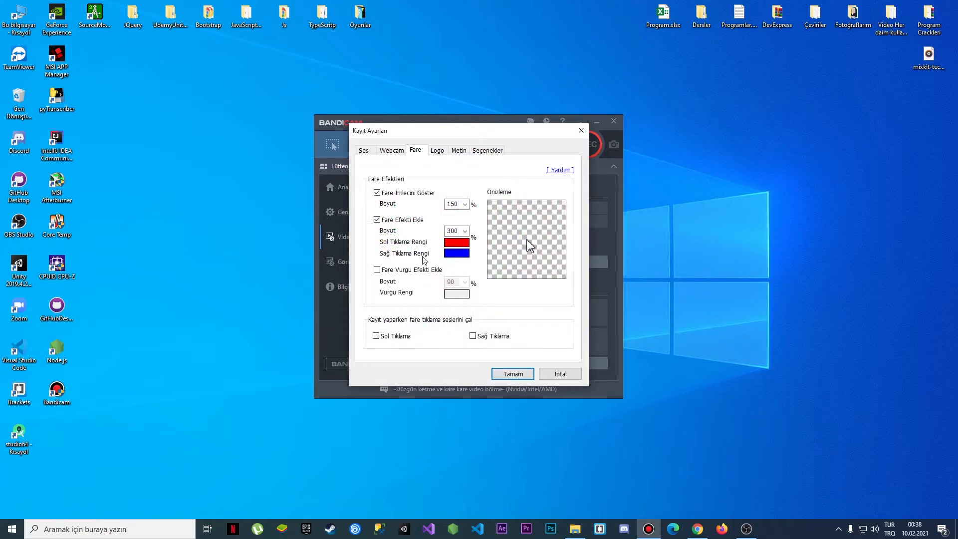
left_click(459, 255)
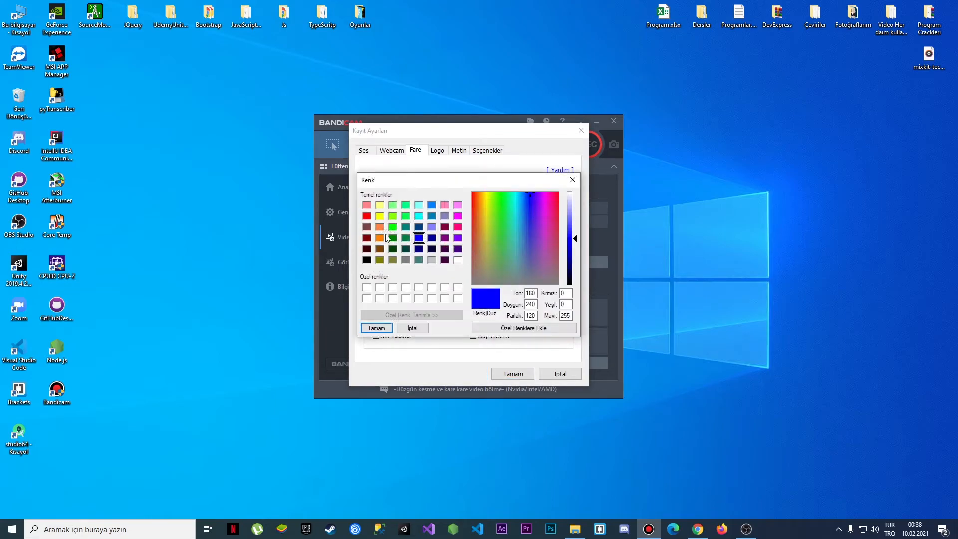
left_click(417, 331)
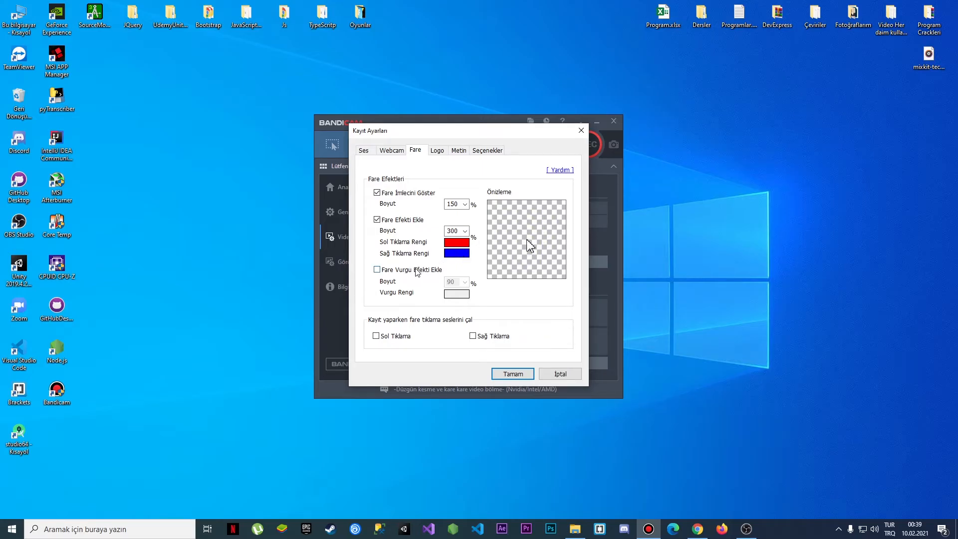
Enable the mouse highlight effect with a yellow colour at 150%, then disable it again
left_click(417, 271)
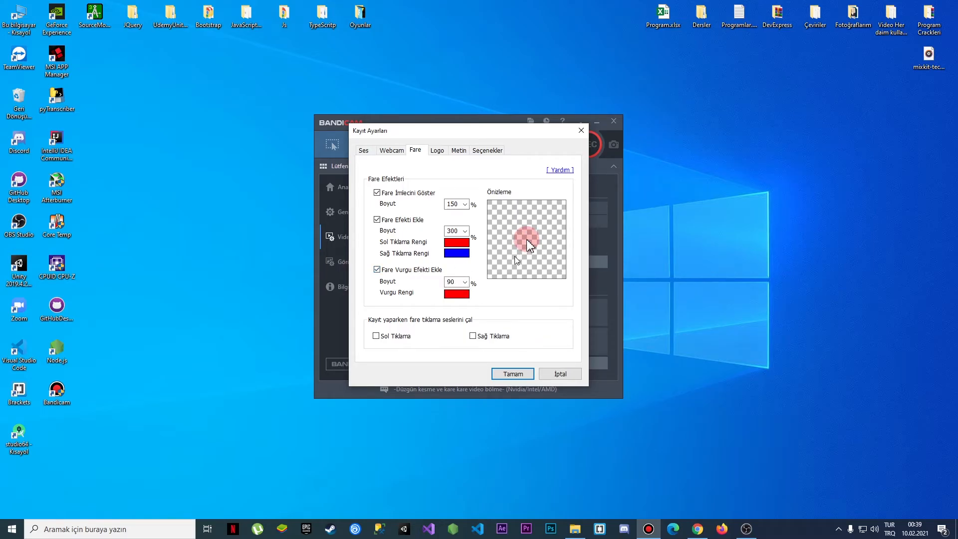
left_click(456, 294)
left_click(380, 215)
left_click(376, 327)
left_click(465, 282)
left_click(461, 337)
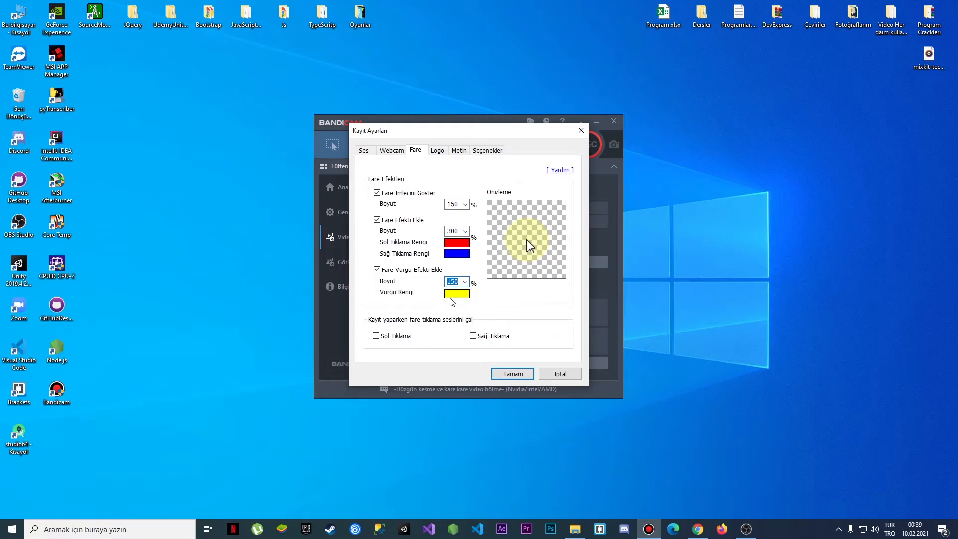
left_click(383, 270)
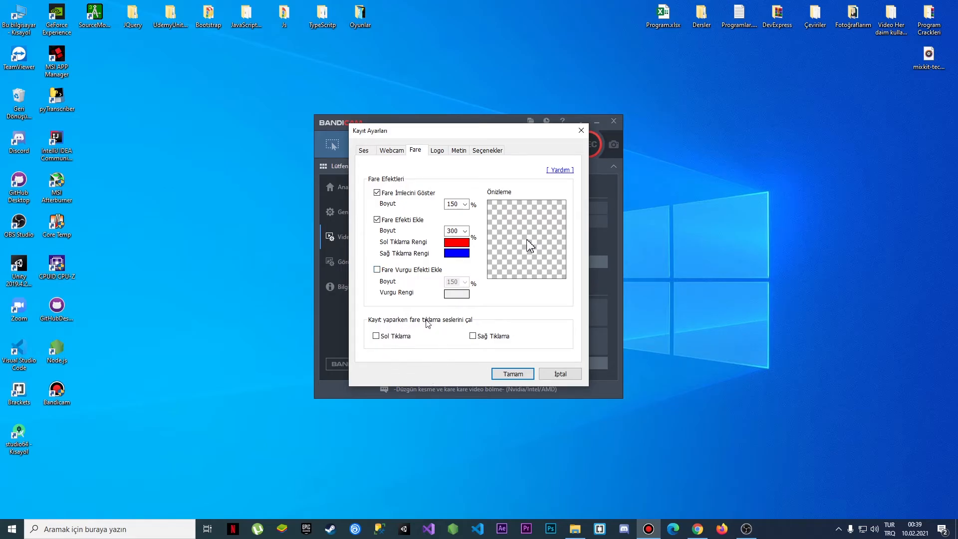
Toggle the left-click sound option, open the Logo tab and toggle the video logo option off and on
left_click(387, 339)
left_click(391, 337)
left_click(439, 152)
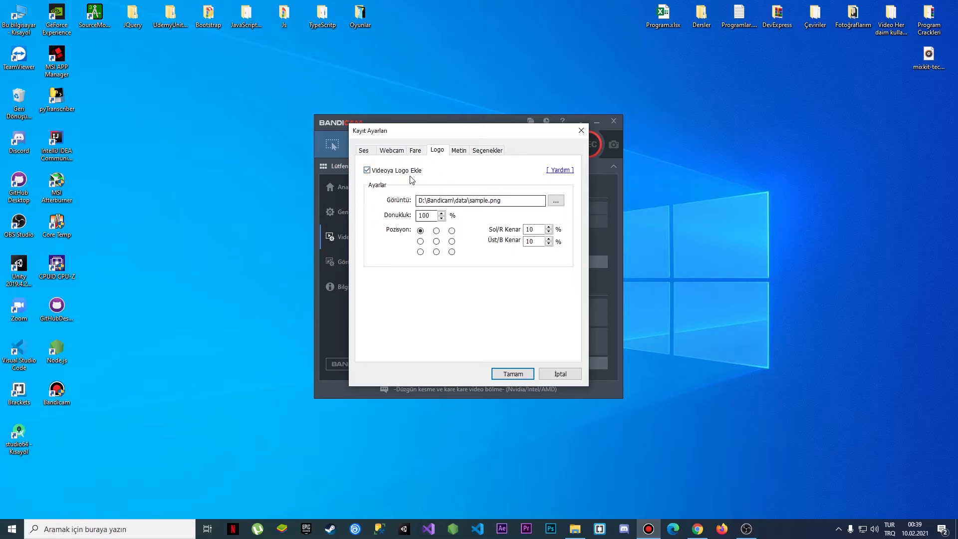
left_click(393, 172)
left_click(390, 172)
Choose sample.png from the Bandicam data folder as the video logo image
left_click(556, 201)
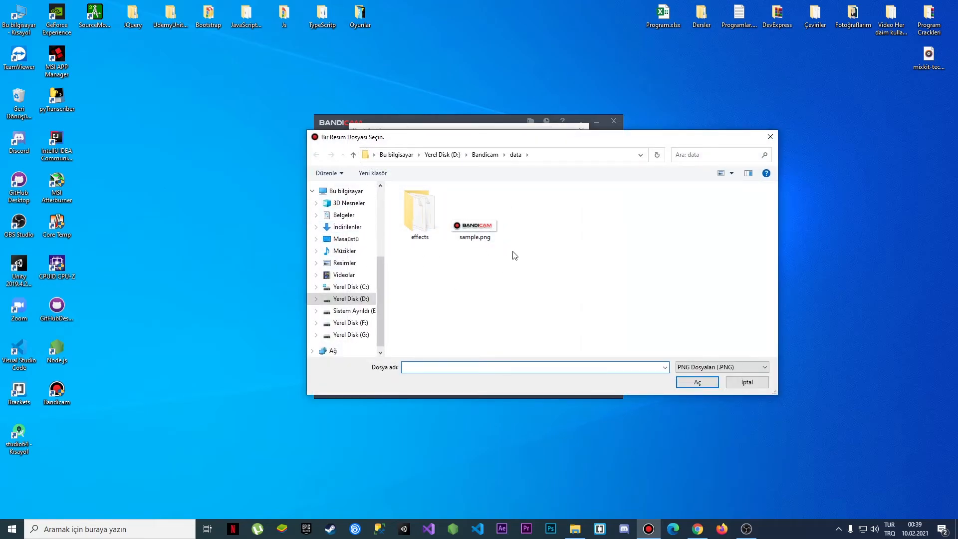
double_click(482, 231)
Set the logo opacity to 50%, then restore it to 100%
double_click(418, 215)
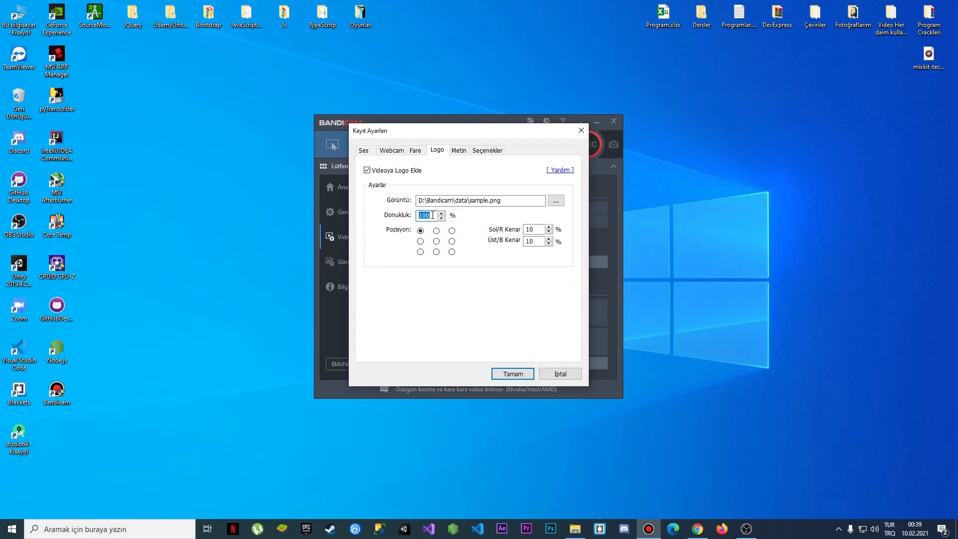
type("50")
left_click_drag(426, 216, 409, 218)
type("10")
Try several logo position options, ending with the top-left position
left_click(436, 230)
left_click(451, 242)
left_click(436, 242)
left_click(421, 241)
left_click(420, 231)
Select the logo margin fields and disable adding the logo to videos
double_click(536, 230)
left_click(540, 242)
double_click(528, 242)
left_click(367, 170)
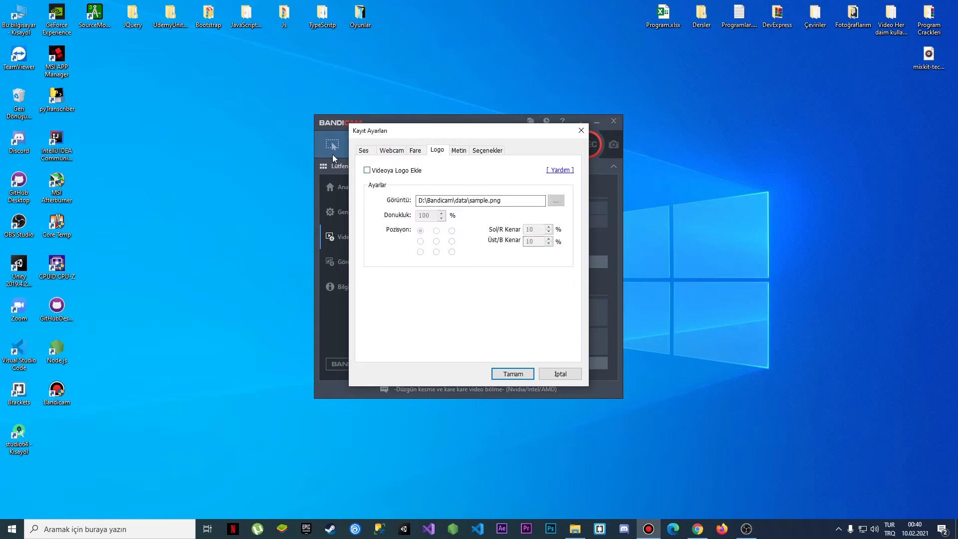
On the Text tab, enable the video text overlay and start adding a new text item
left_click(459, 152)
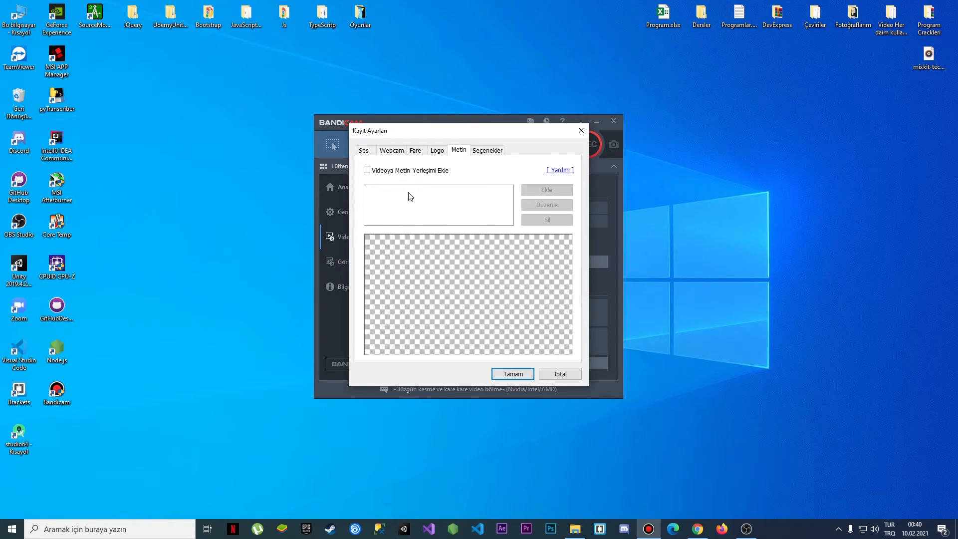
left_click(406, 172)
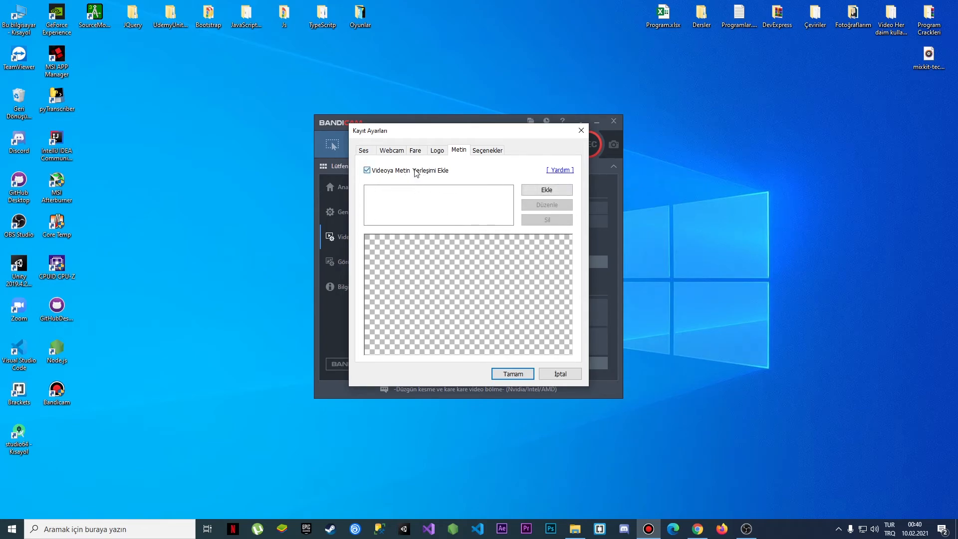
left_click(547, 190)
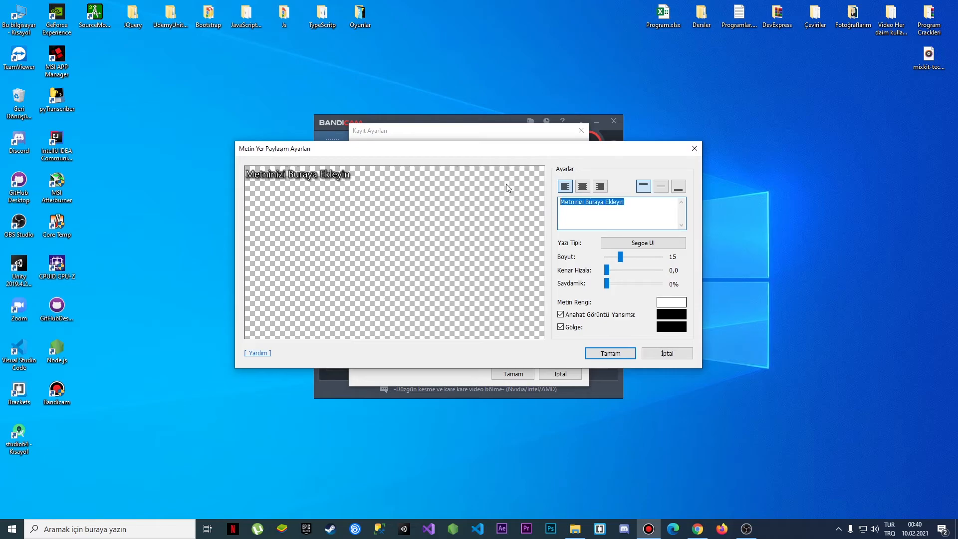
Enter the author's name as the overlay text and set the edge alignment to 20
type("Önder Kaya")
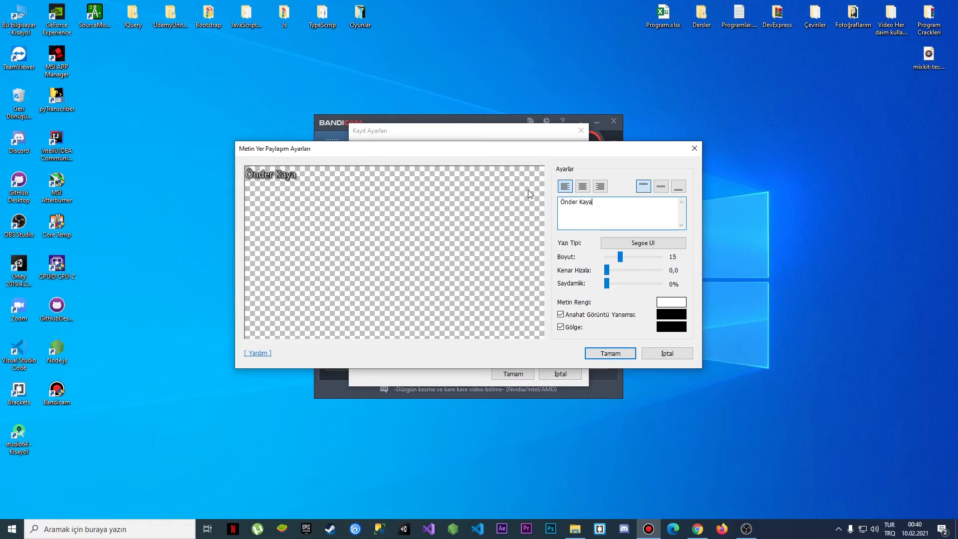
left_click_drag(620, 256, 659, 270)
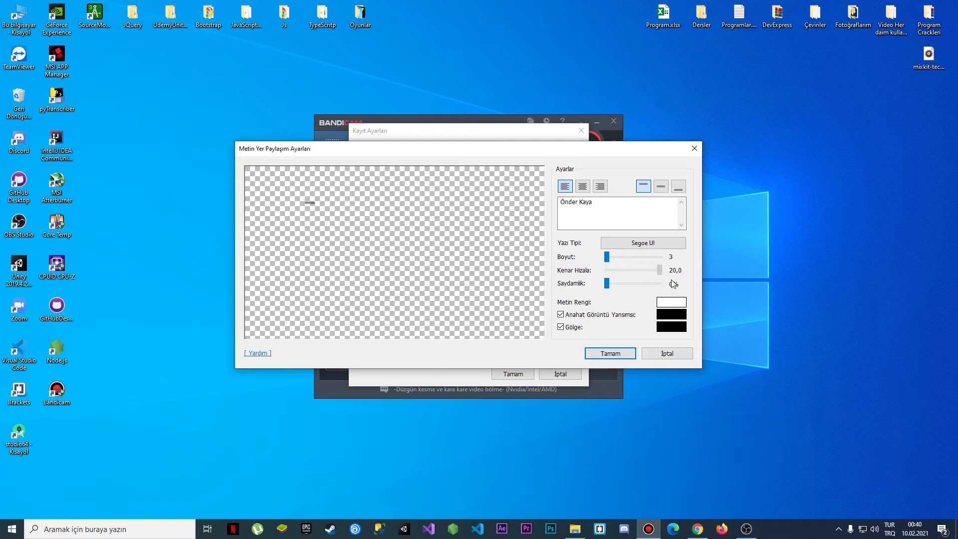
Set the text size to 48, toggle the shadow option twice, and cancel the text overlay settings
left_click_drag(607, 256, 658, 257)
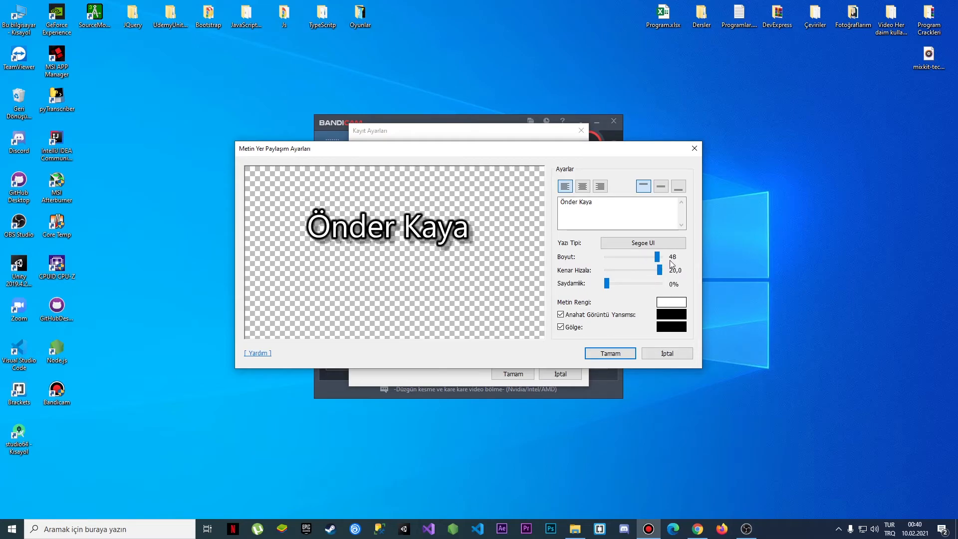
left_click_drag(606, 283, 582, 286)
left_click(560, 328)
left_click(561, 327)
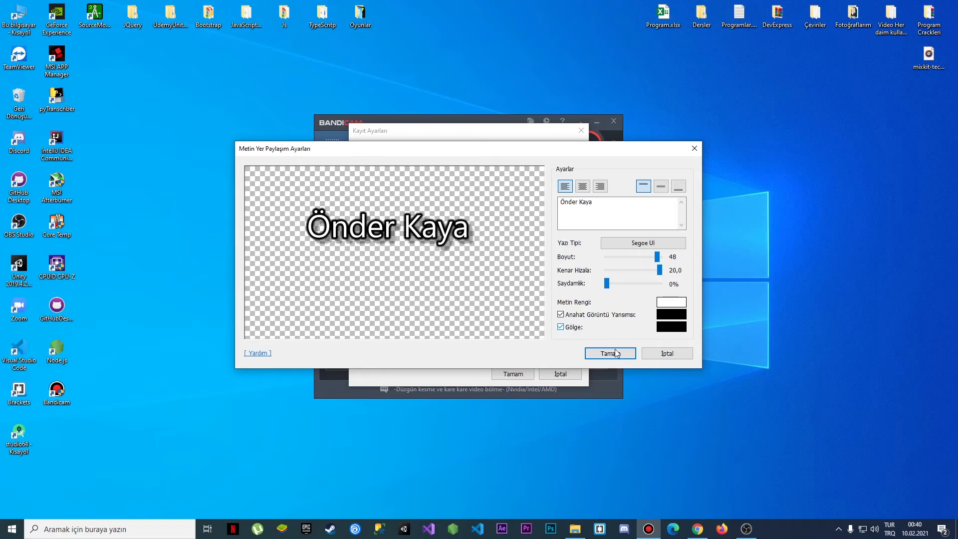
left_click(657, 354)
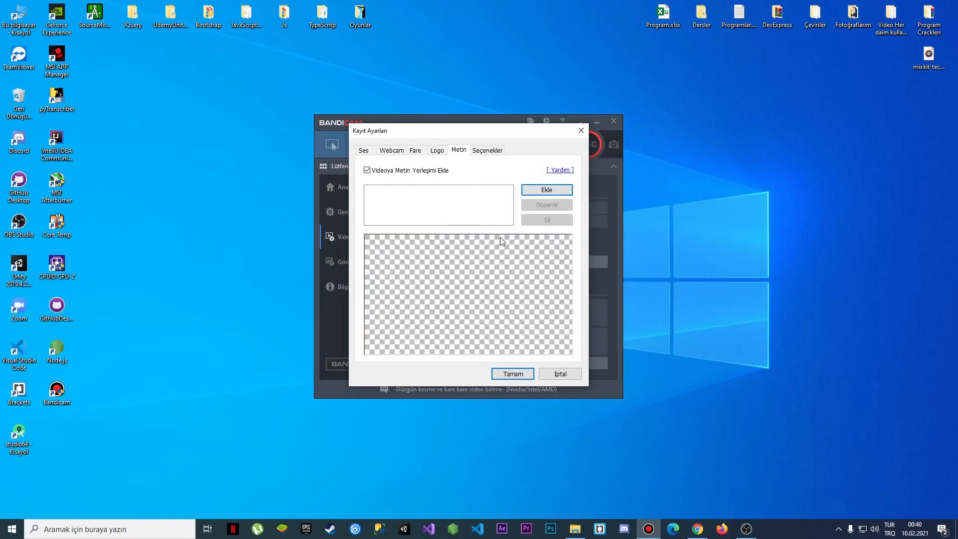
Disable the text overlay, review the recording priority options keeping High, and cancel the recording settings
left_click(367, 171)
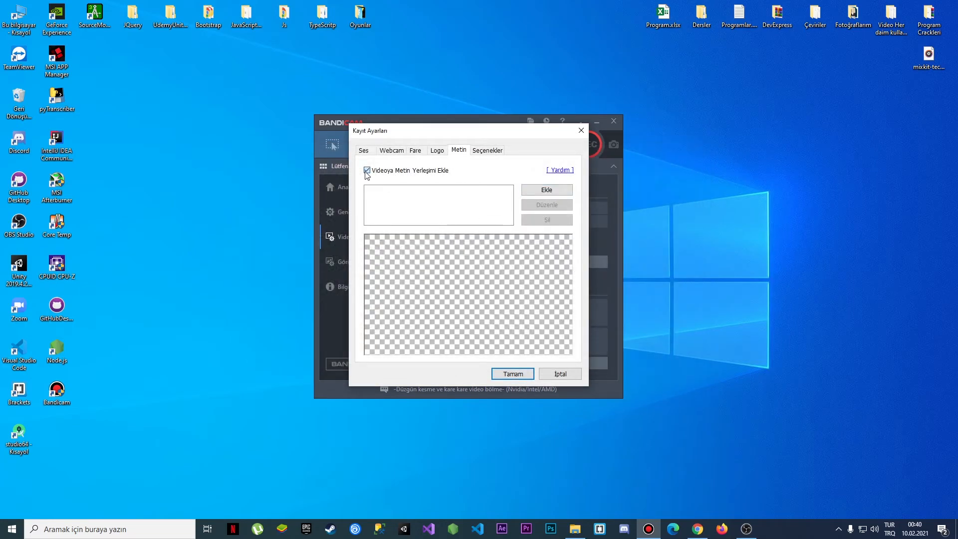
left_click(478, 154)
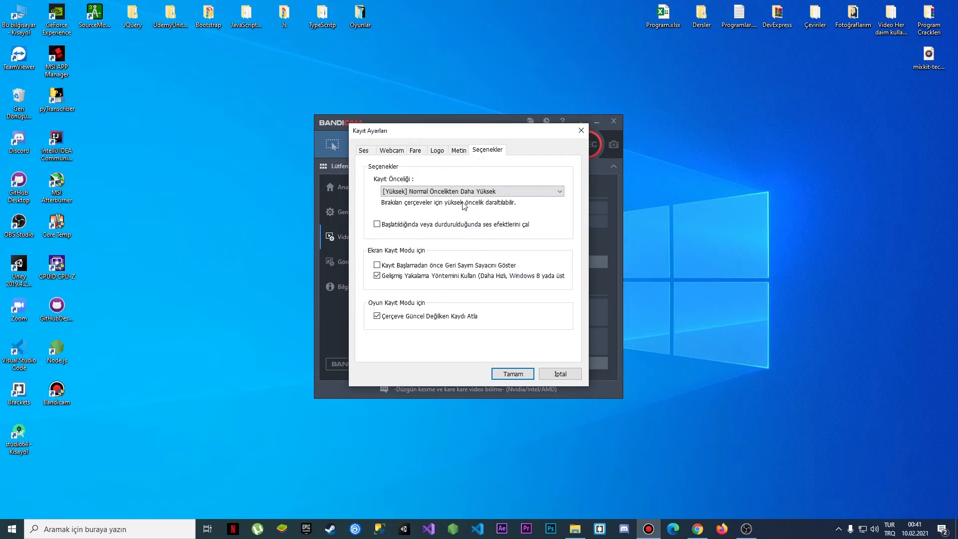
left_click(402, 194)
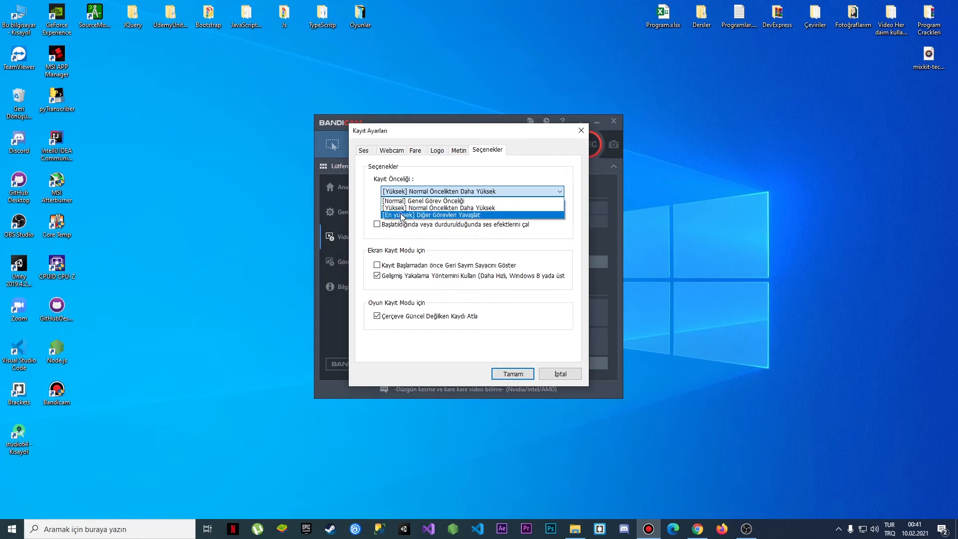
left_click(401, 207)
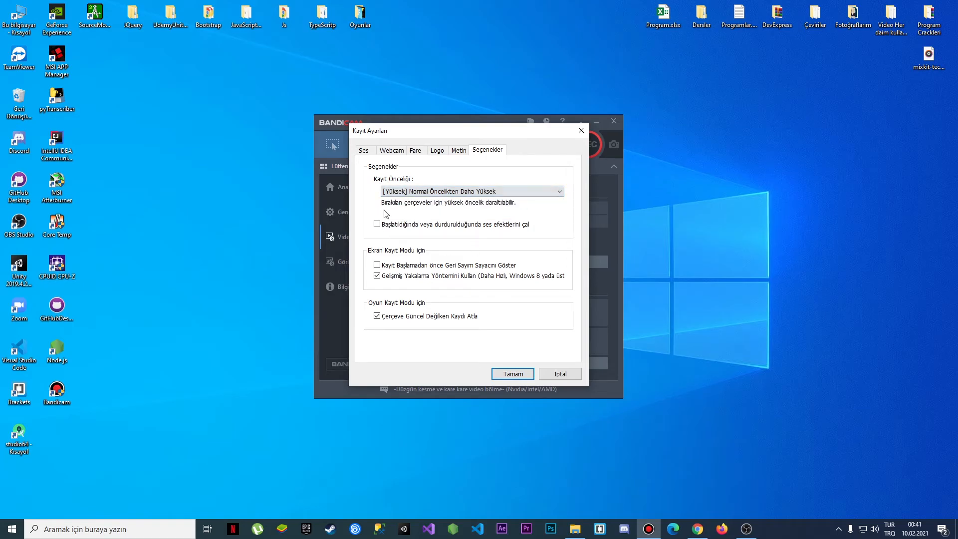
left_click(560, 374)
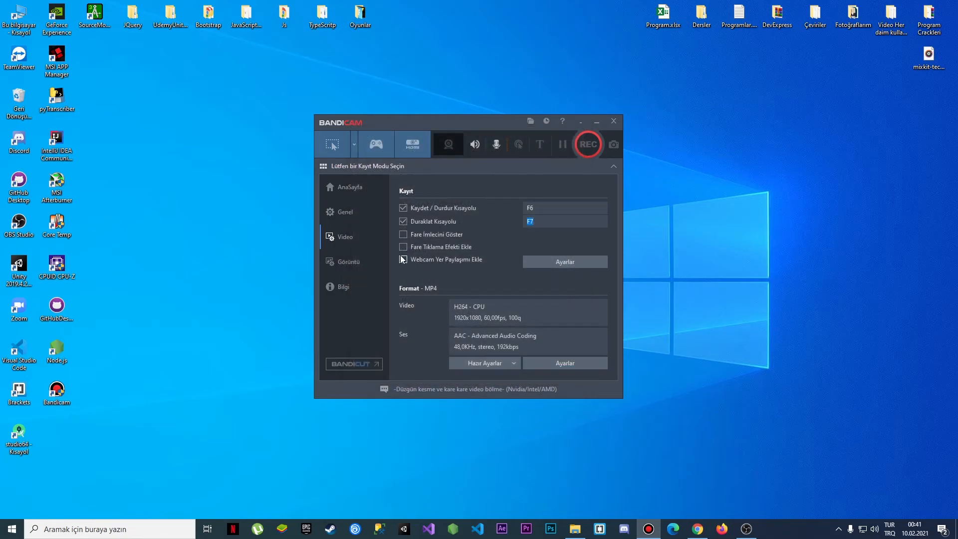
Open the image capture section and reassign the capture hotkey to F10
left_click(369, 258)
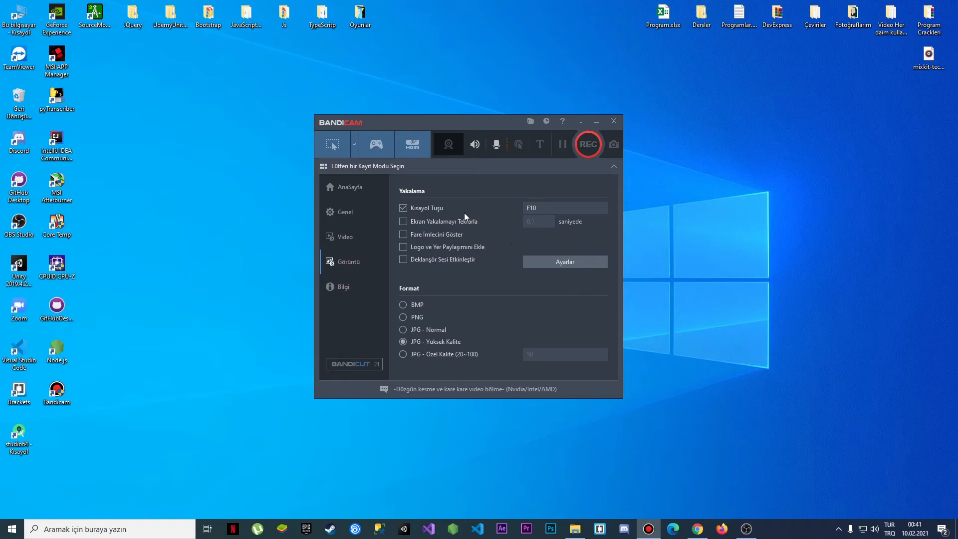
left_click(536, 210)
key("d")
key("space")
left_click(546, 207)
key("F10")
Select custom JPG quality with 50, then switch back to high-quality JPG format
left_click(405, 353)
left_click(547, 354)
type("50")
left_click(403, 342)
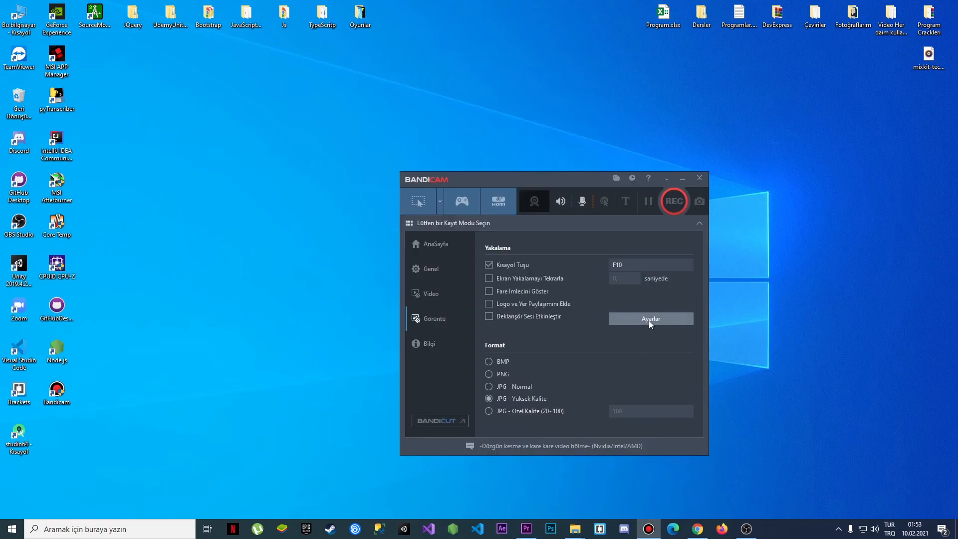
Open the image capture settings, enable adding a logo to images, and cancel the image file browser
left_click(648, 321)
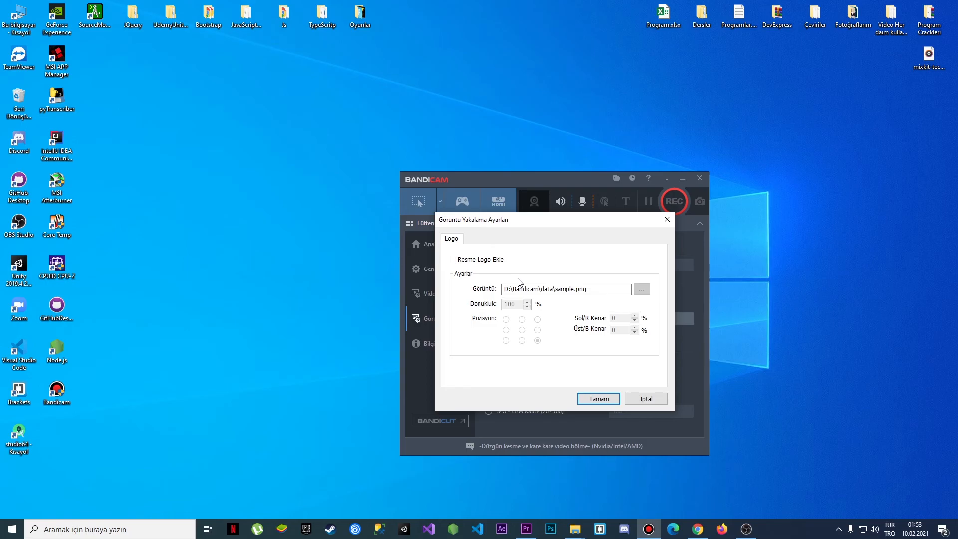
left_click(491, 261)
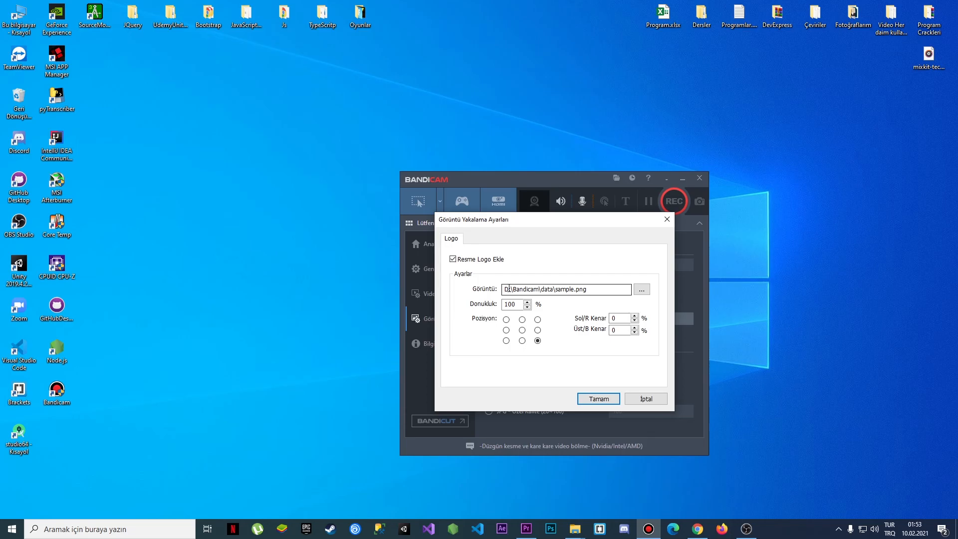
left_click(641, 289)
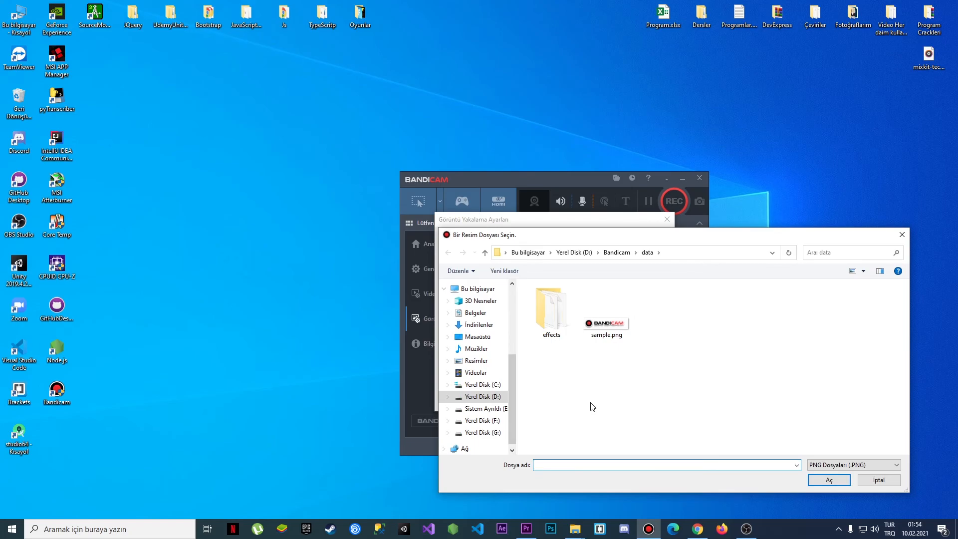
left_click(868, 482)
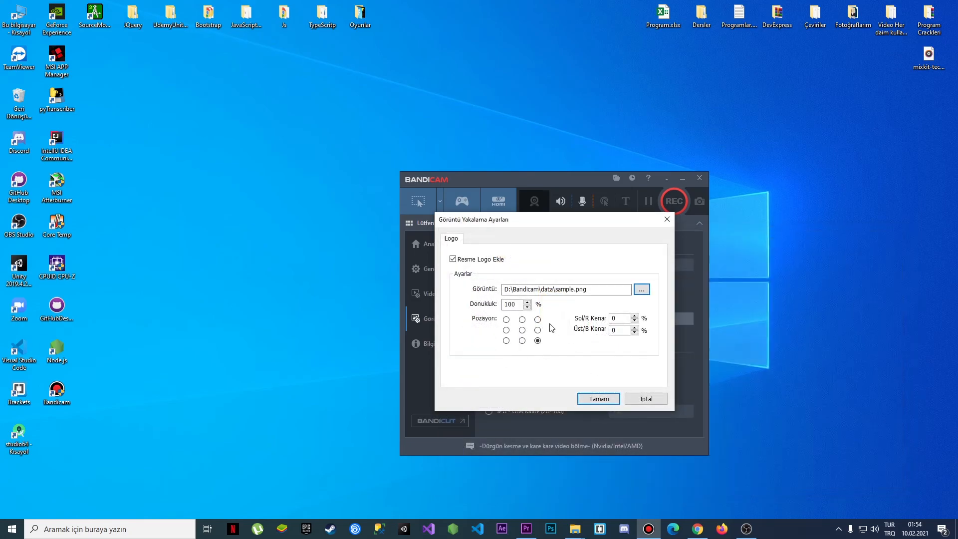
Set the image logo opacity to 50%, then restore it to 100%
left_click(516, 304)
double_click(515, 304)
type("50")
double_click(509, 304)
type("100")
Try the top-left and bottom-left logo positions, select the margin fields, and cancel the image capture settings
left_click(506, 320)
left_click(506, 340)
left_click(618, 317)
left_click(612, 330)
left_click(646, 399)
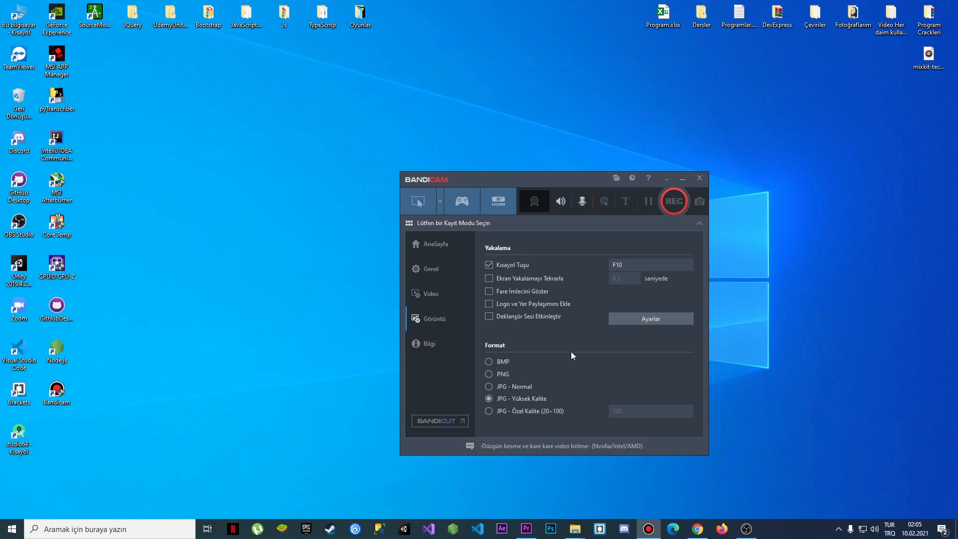
Switch to the Chrome browser window
left_click(698, 528)
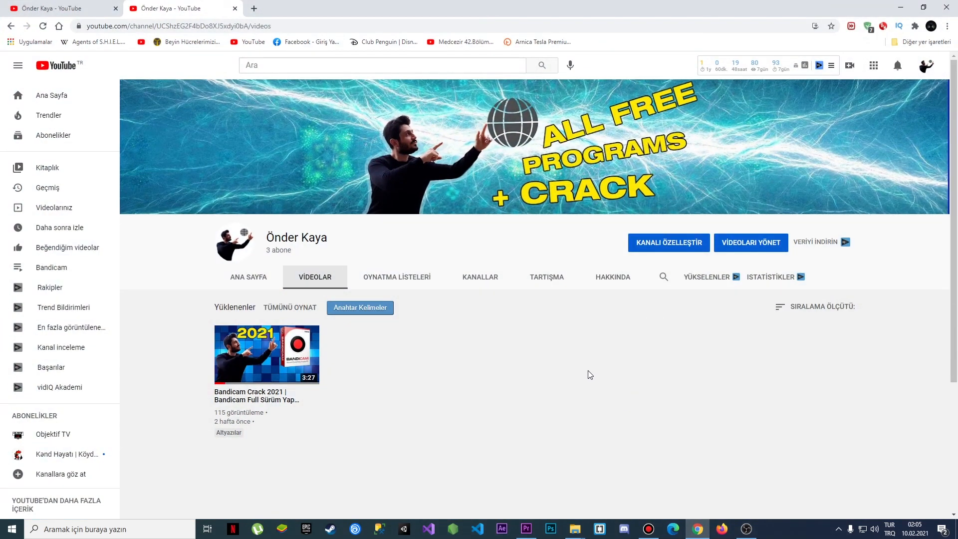